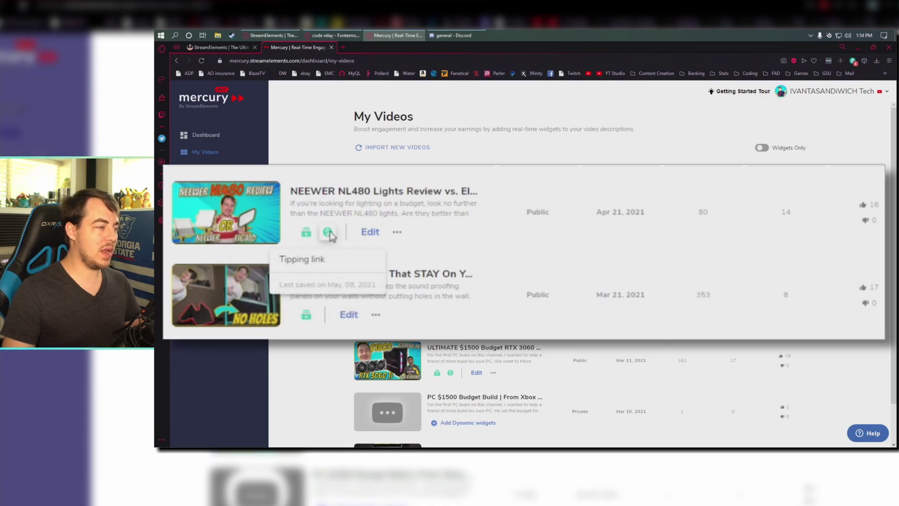
# - Limit the My Videos list to videos with widgets, look through the entries, and show all videos again
pyautogui.moveTo(308, 317)
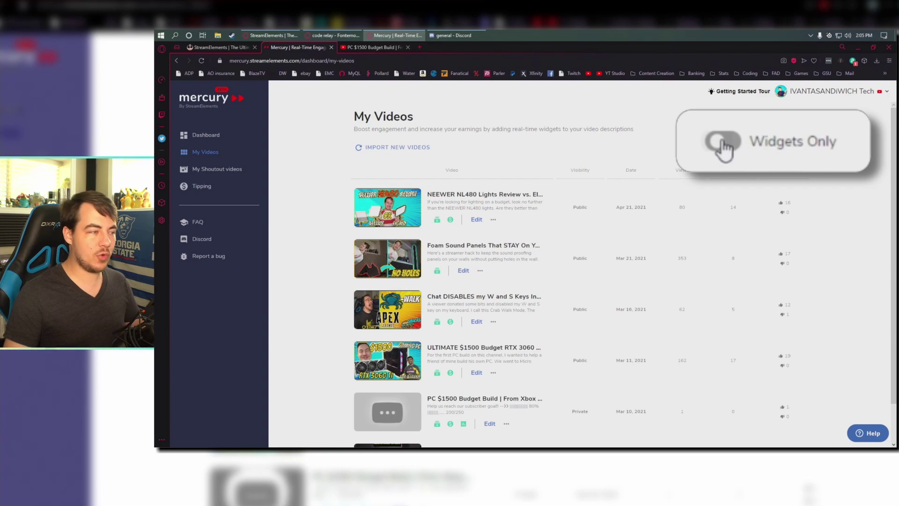
pyautogui.click(723, 149)
pyautogui.scroll(-3, 584, 213)
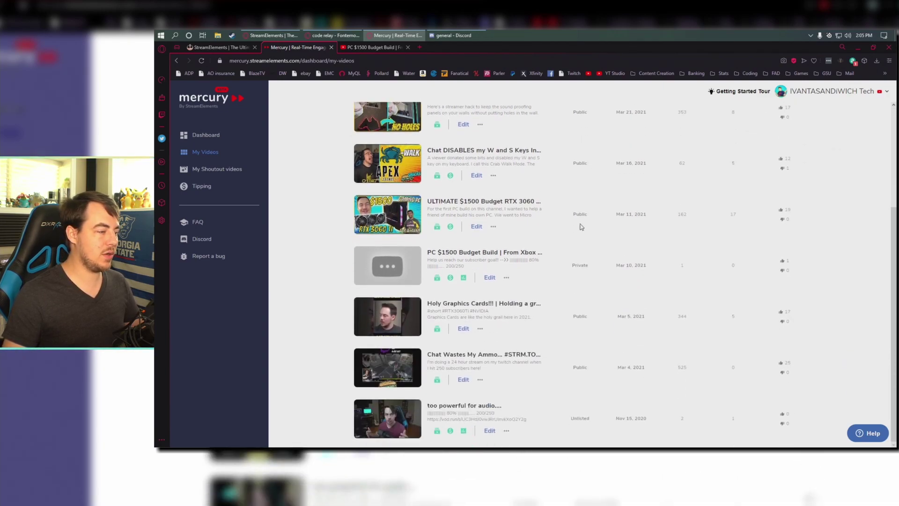
pyautogui.scroll(5, 502, 202)
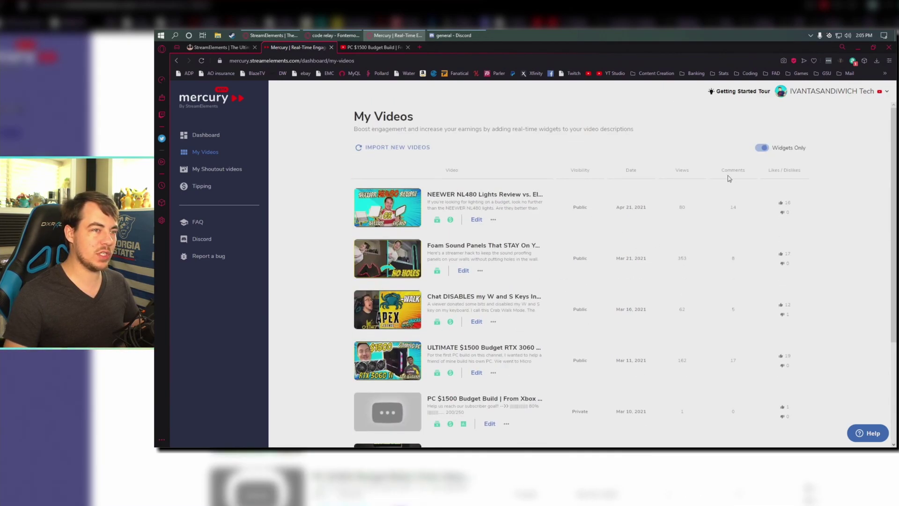
pyautogui.click(762, 149)
# - Open the dynamic description editor for the private "PC $1500 Budget Build" video
pyautogui.scroll(-1, 632, 233)
pyautogui.scroll(-2, 632, 233)
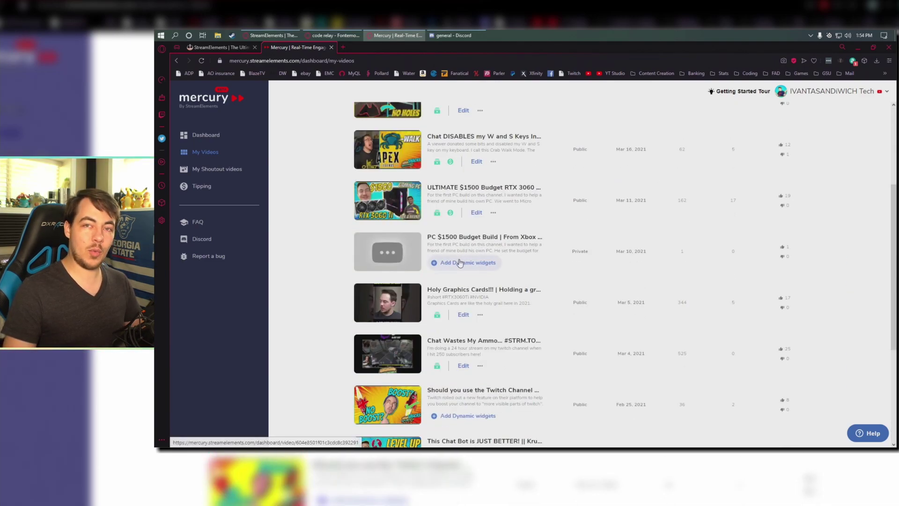
pyautogui.click(461, 262)
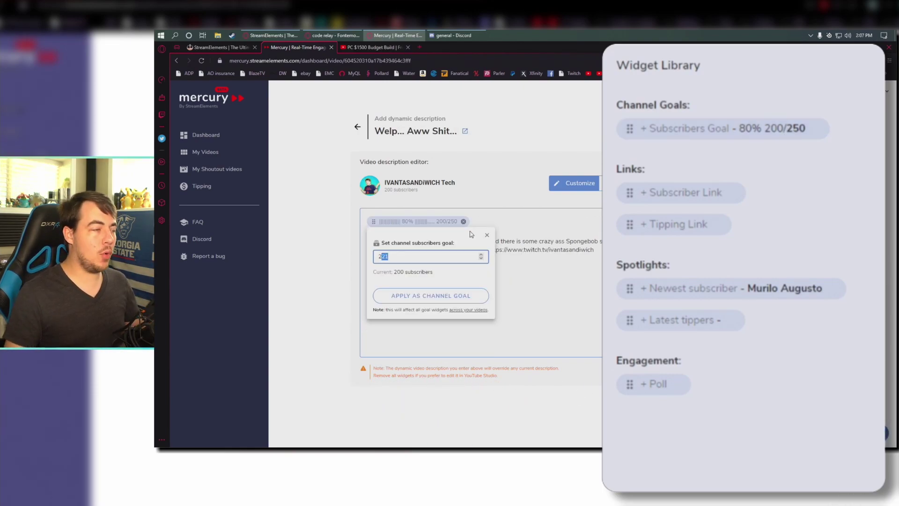
# - Enter 2000 as the channel subscribers goal in the goal widget's settings and close them without applying
pyautogui.click(487, 234)
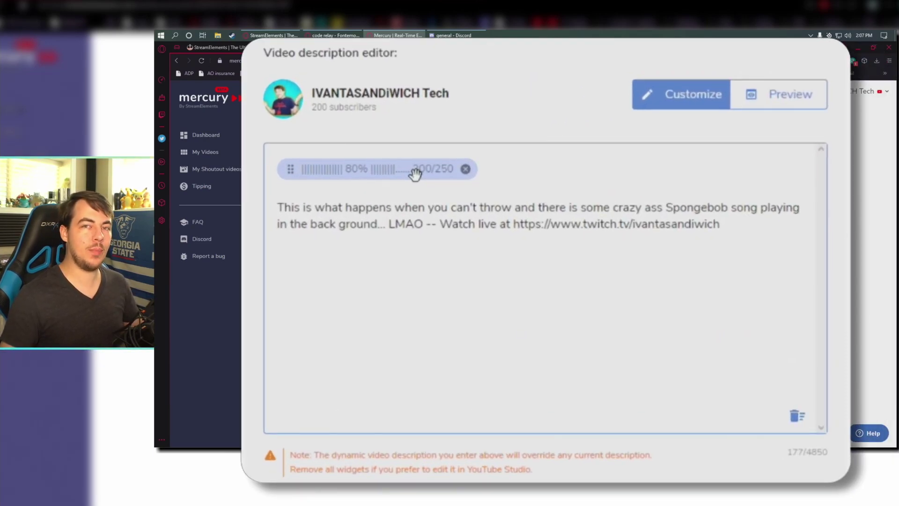
pyautogui.click(415, 174)
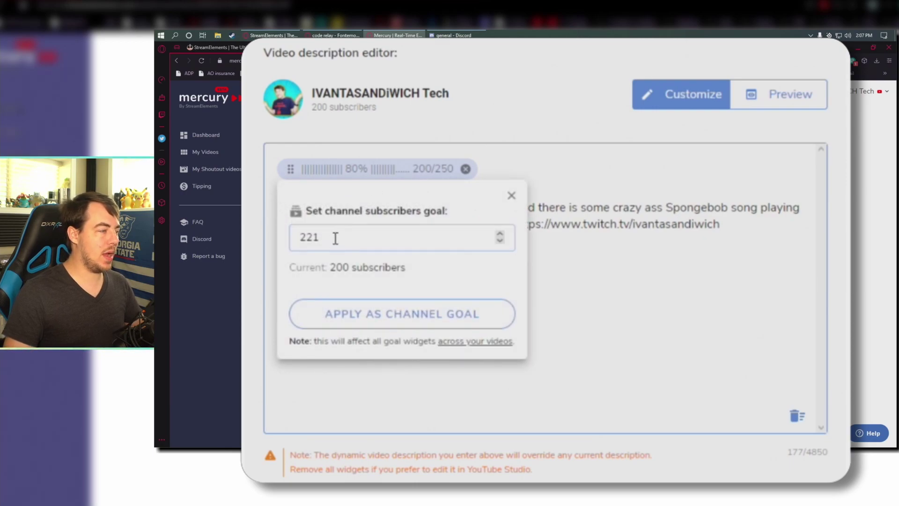
pyautogui.moveTo(336, 237); pyautogui.dragTo(292, 241)
pyautogui.write('2000')
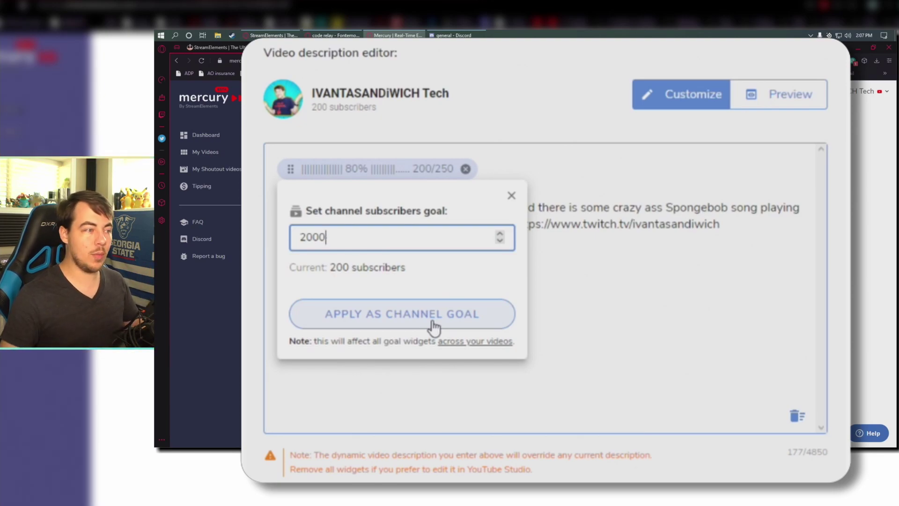
pyautogui.click(585, 293)
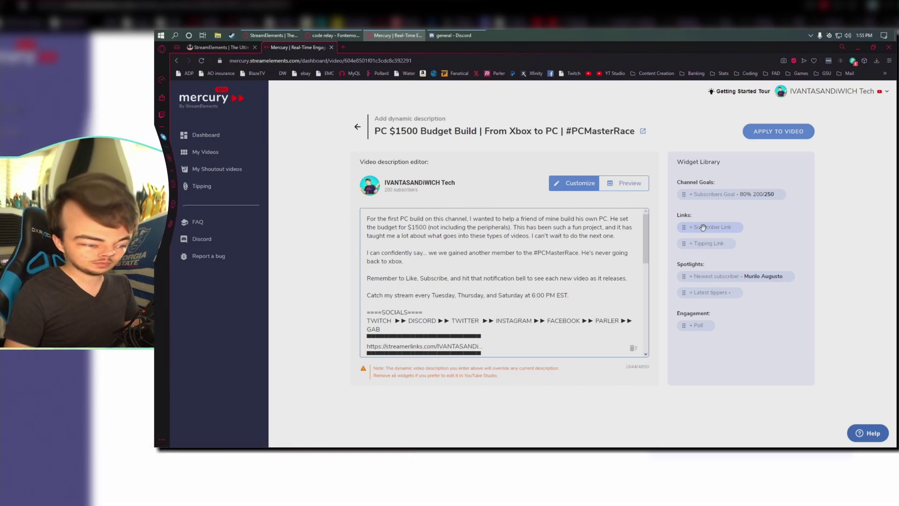
# - Insert the Subscriber Link widget at the start of the description and separate it from the text with six line breaks
pyautogui.moveTo(707, 228); pyautogui.dragTo(368, 219)
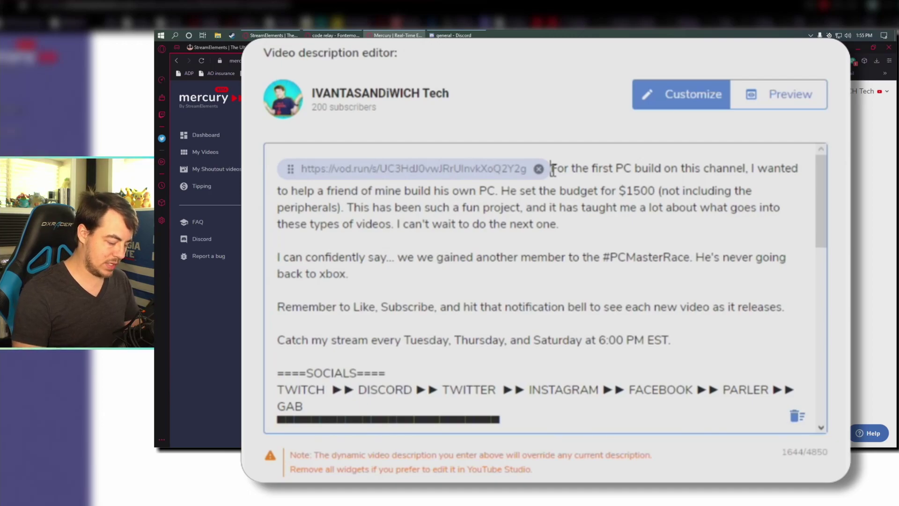
pyautogui.press('Return')
pyautogui.press('Return')
pyautogui.press('Return')
pyautogui.press('Return')
pyautogui.press('Return')
pyautogui.press('Return')
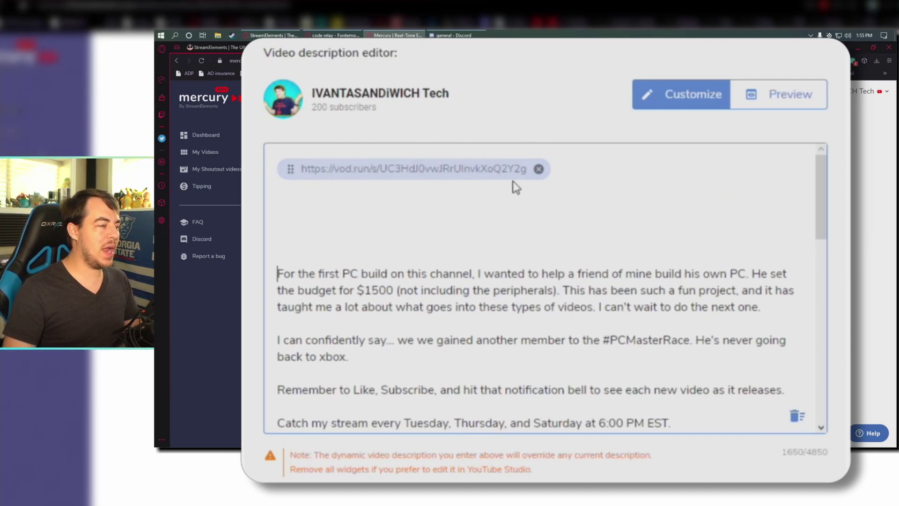
# - Preview the description and copy the address of the subscriber link
pyautogui.click(774, 104)
pyautogui.moveTo(309, 138); pyautogui.dragTo(539, 144)
pyautogui.rightClick(496, 149)
pyautogui.click(351, 189)
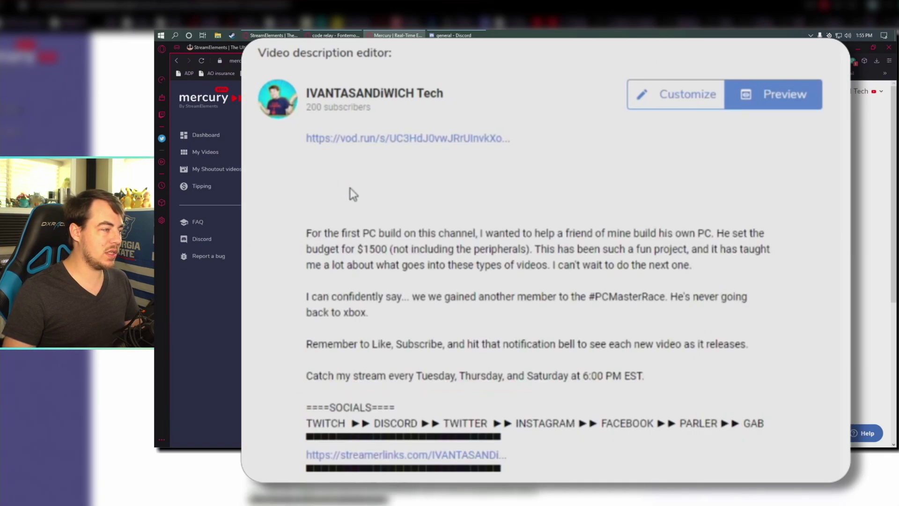
pyautogui.rightClick(477, 140)
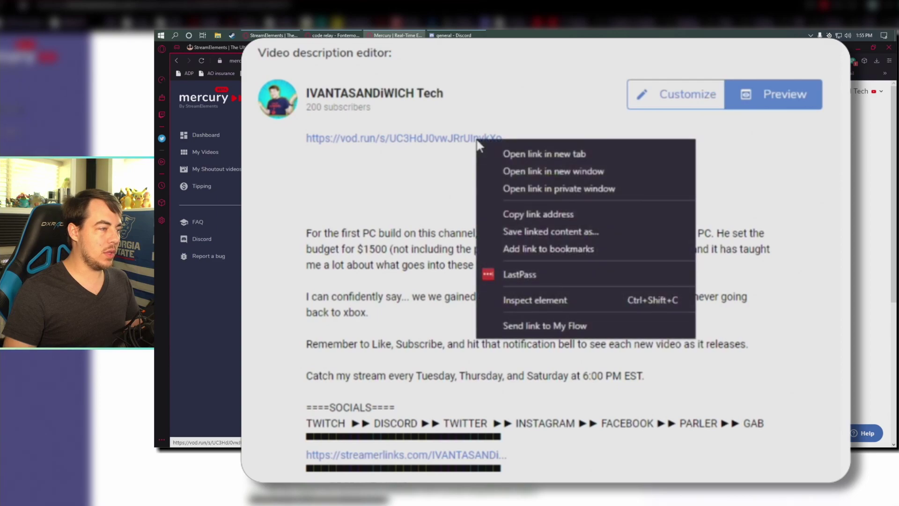
pyautogui.click(542, 213)
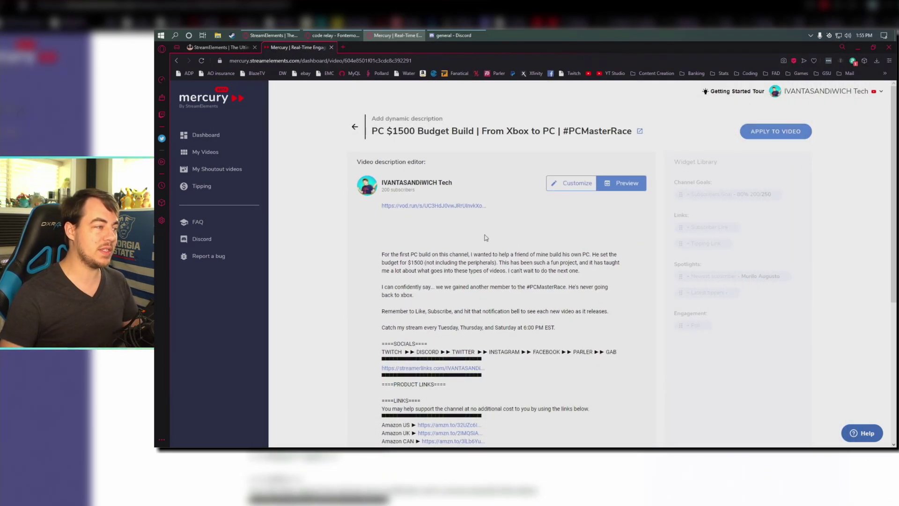
# - Open the copied subscriber link in a new tab to check its subscription prompt, and return to customizing the description
pyautogui.hotkey('ctrl', 't')
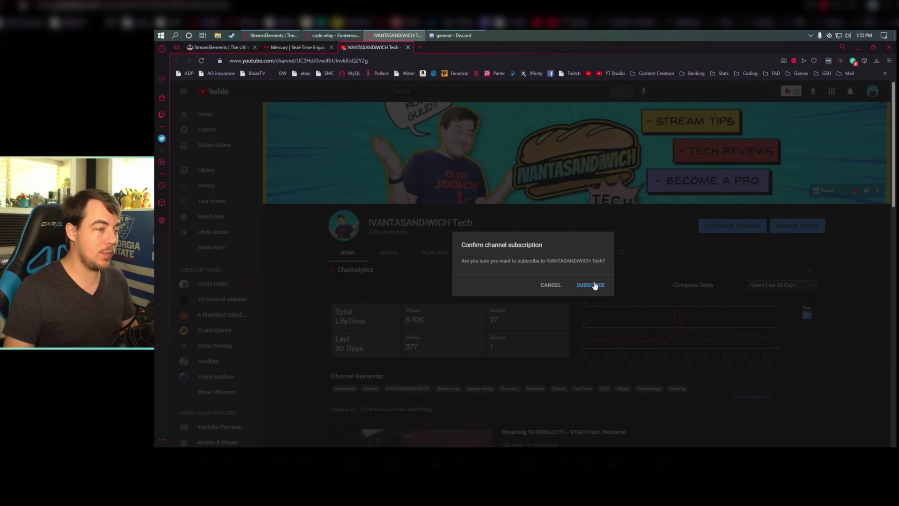
pyautogui.click(591, 285)
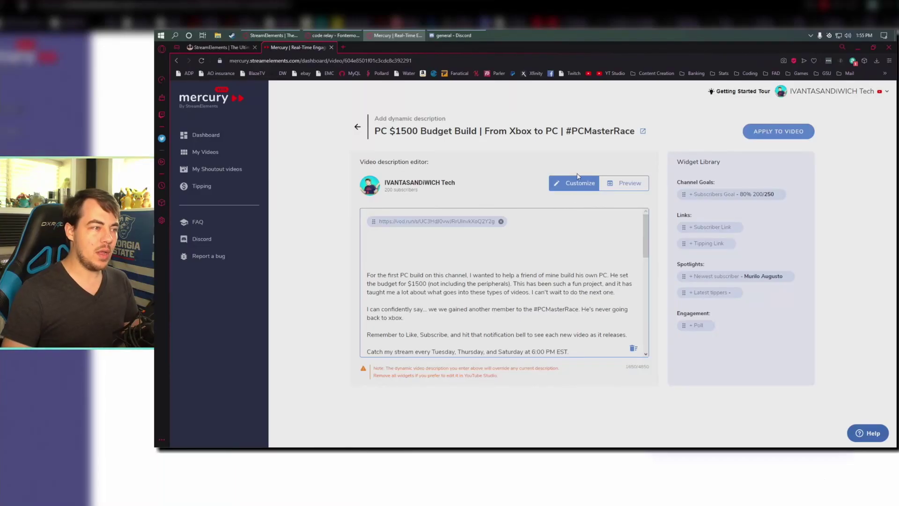
pyautogui.click(624, 183)
pyautogui.click(557, 186)
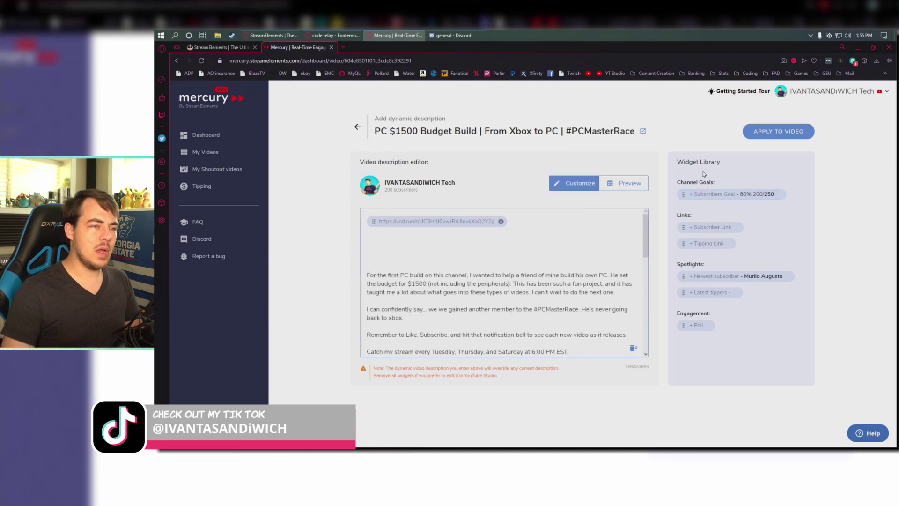
# - Add the Subscribers Goal widget at the start of the description, preceded on the same line by "Help us reach our subscriber goal!! -->>"
pyautogui.moveTo(712, 194); pyautogui.dragTo(402, 235)
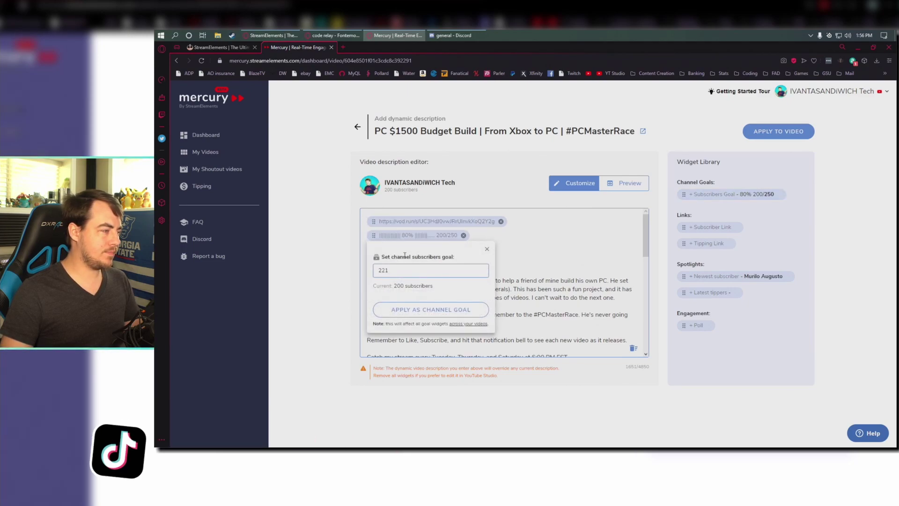
pyautogui.click(517, 223)
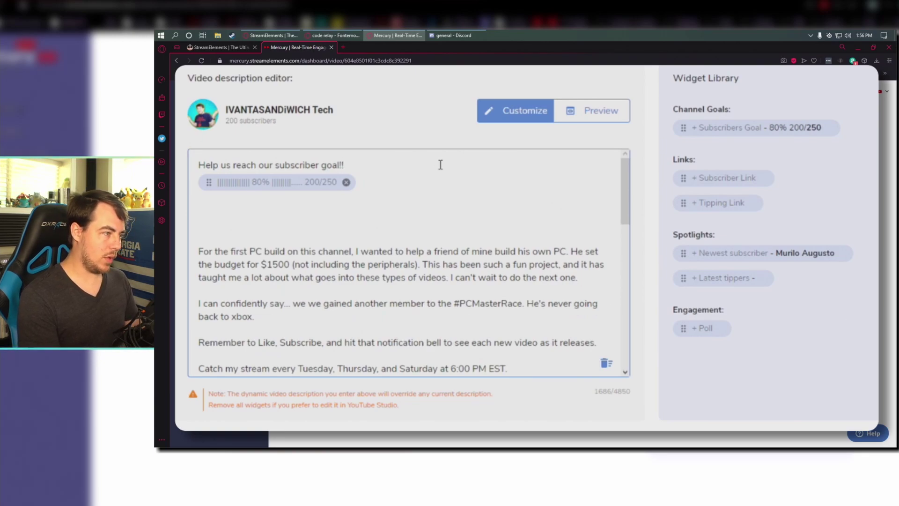
pyautogui.press('BackSpace')
pyautogui.press('BackSpace')
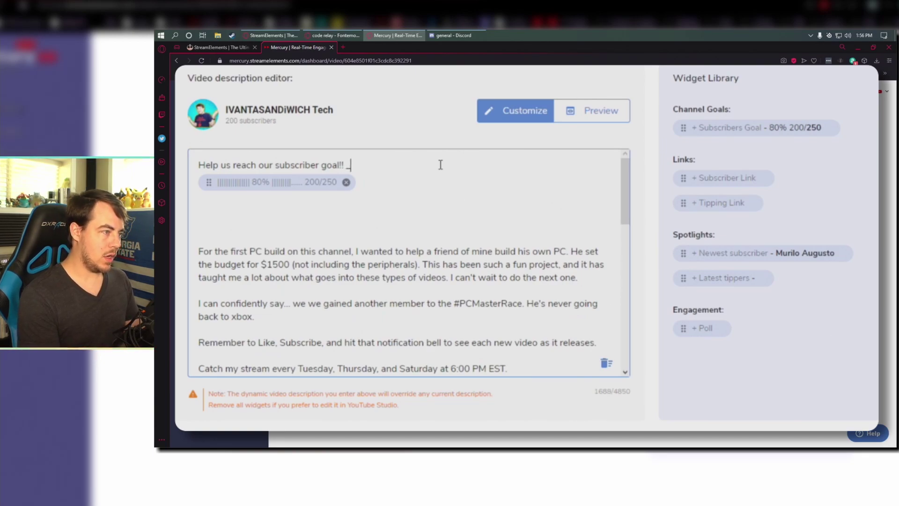
pyautogui.write('-->>')
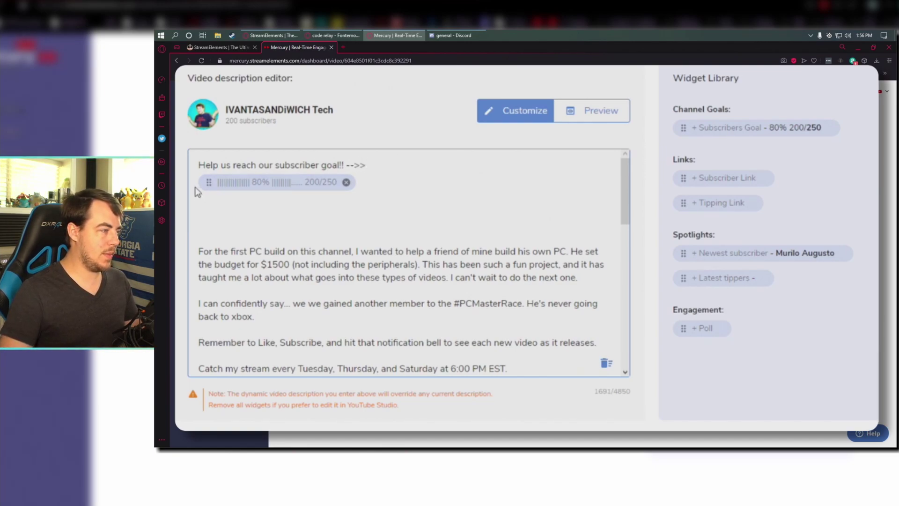
pyautogui.press('Delete')
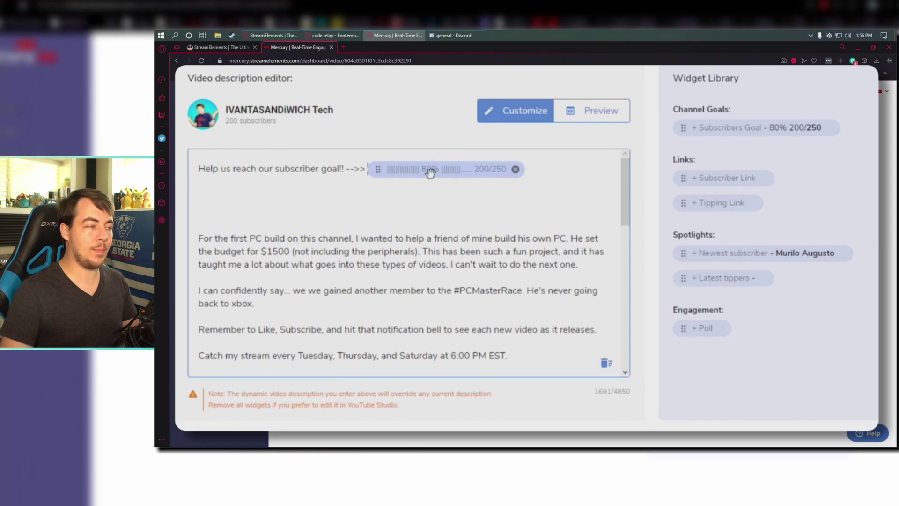
# - Preview the description, examine the progress bar in the subscriber goal line, and expand the full text
pyautogui.click(577, 125)
pyautogui.moveTo(368, 149); pyautogui.dragTo(437, 148)
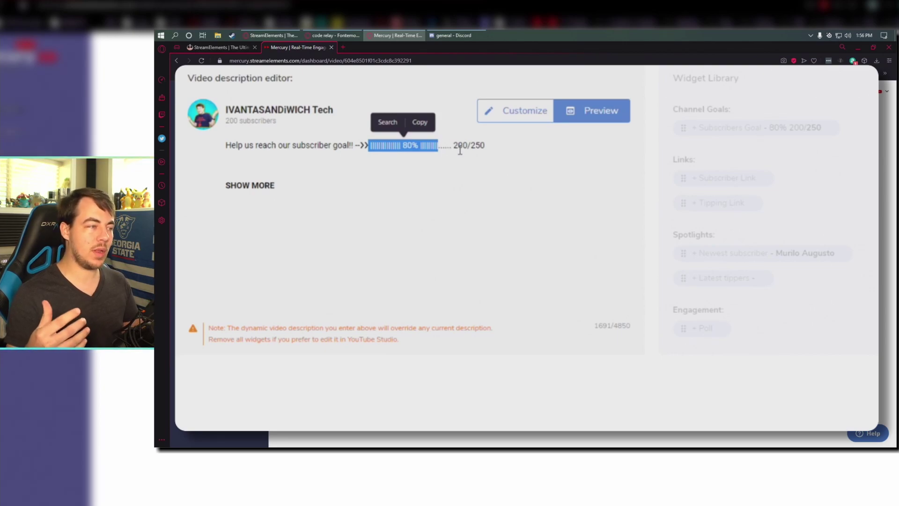
pyautogui.click(440, 148)
pyautogui.moveTo(441, 148); pyautogui.dragTo(451, 148)
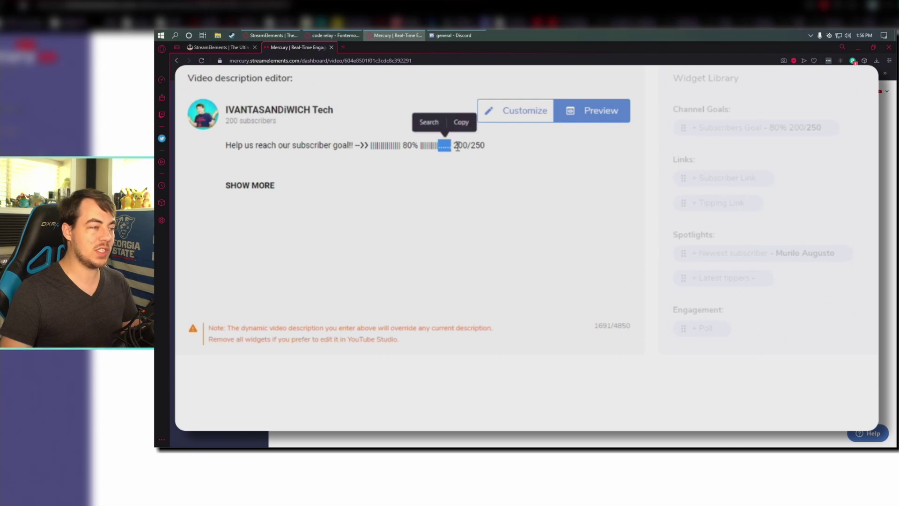
pyautogui.click(516, 150)
pyautogui.click(261, 185)
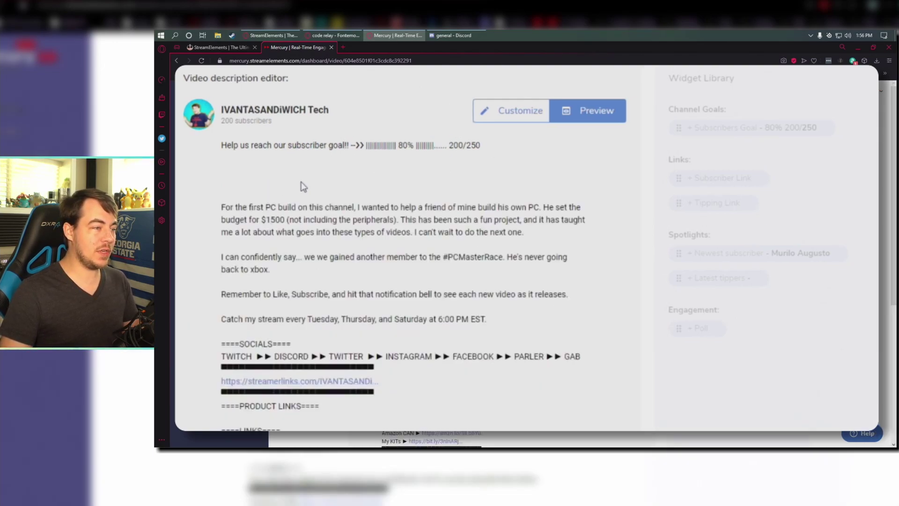
# - Insert the Subscriber Link widget on the line below the goal and precede it with "Subscribe here! -->>"
pyautogui.click(515, 125)
pyautogui.moveTo(728, 180); pyautogui.dragTo(330, 198)
pyautogui.write('Subscribe here! -->> https://vod.run/s/UC3HdJ0vwJRrUlnvkXoQ2Y2g')
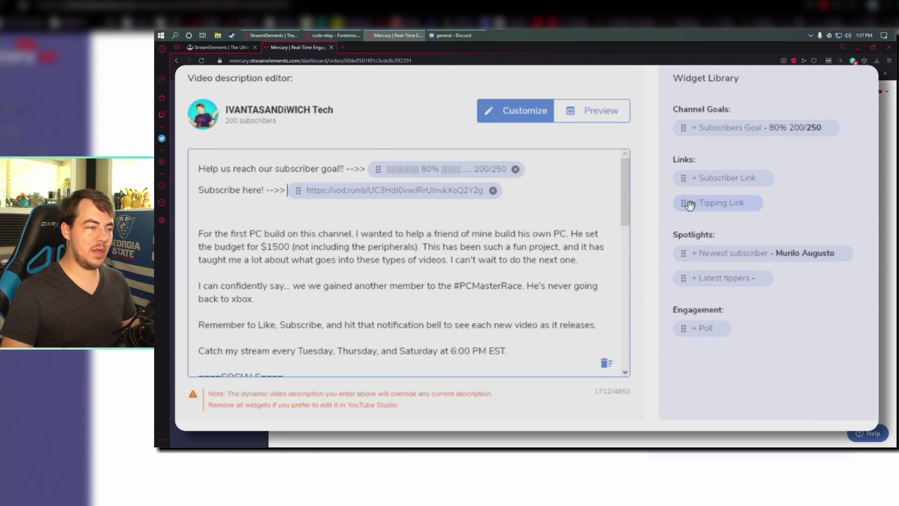
# - Below the subscribe line, leave a blank line and add "Leave your server a tip, please!" followed by the Tipping Link widget
pyautogui.press('Return')
pyautogui.press('Return')
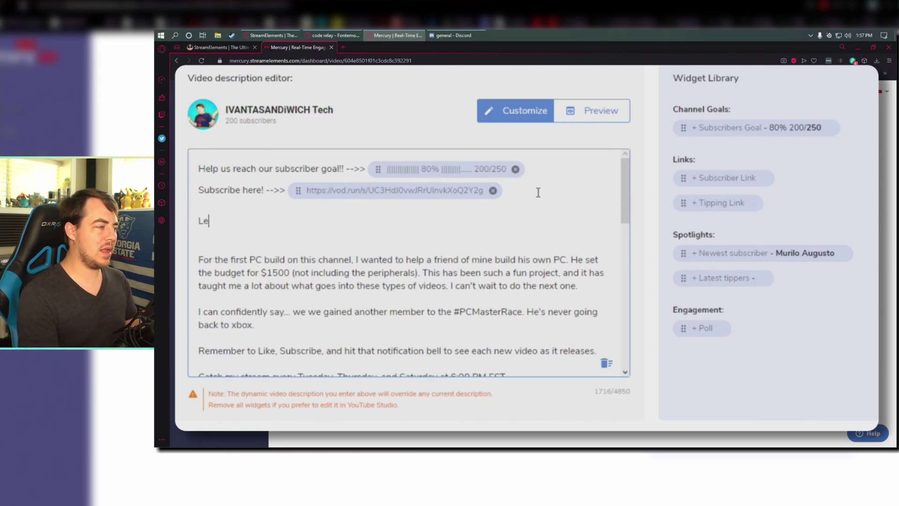
pyautogui.write('Leave your server a tip, please!')
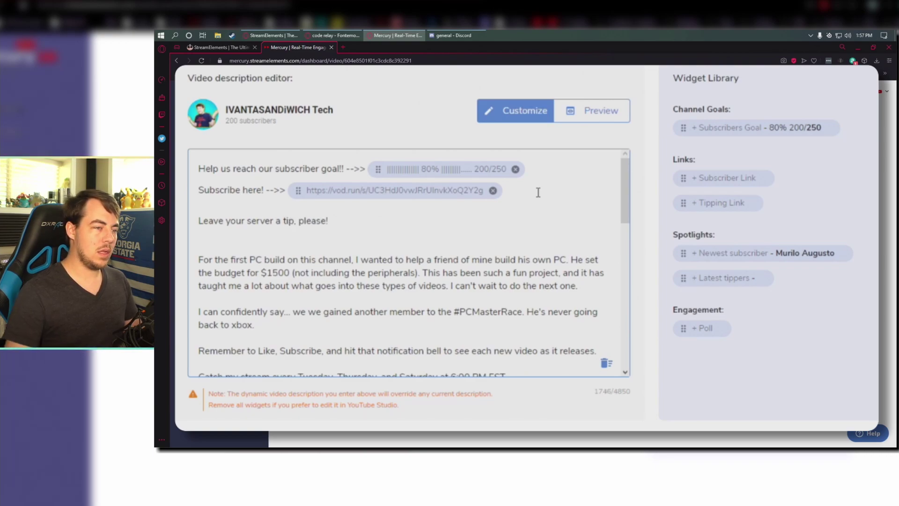
pyautogui.moveTo(685, 202); pyautogui.dragTo(427, 227)
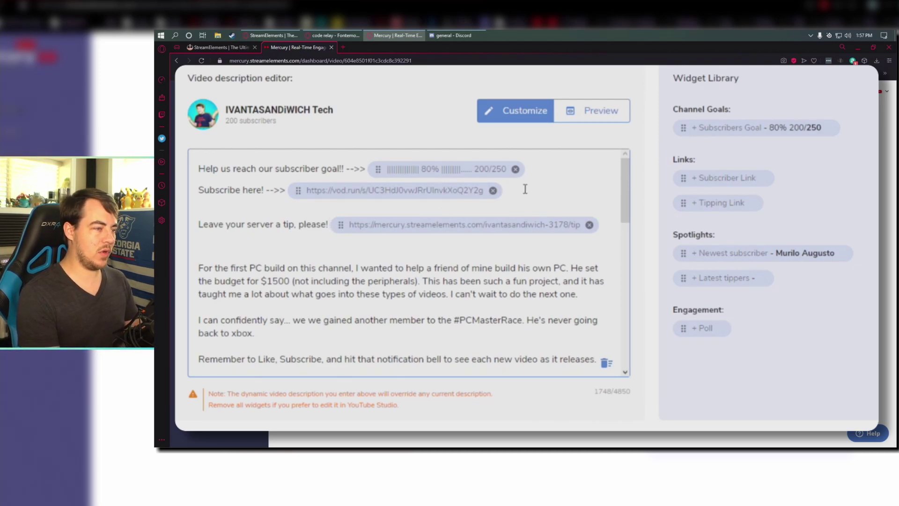
# - Add a "Newest subscriber:" line directly below the subscribe line and place the Newest subscriber widget after it
pyautogui.press('Return')
pyautogui.write('Newest subscriber:')
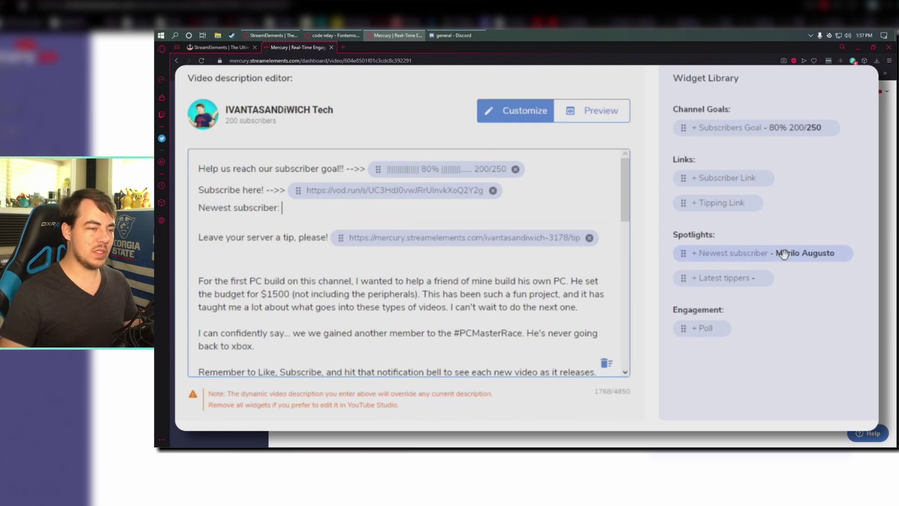
pyautogui.moveTo(783, 253); pyautogui.dragTo(429, 209)
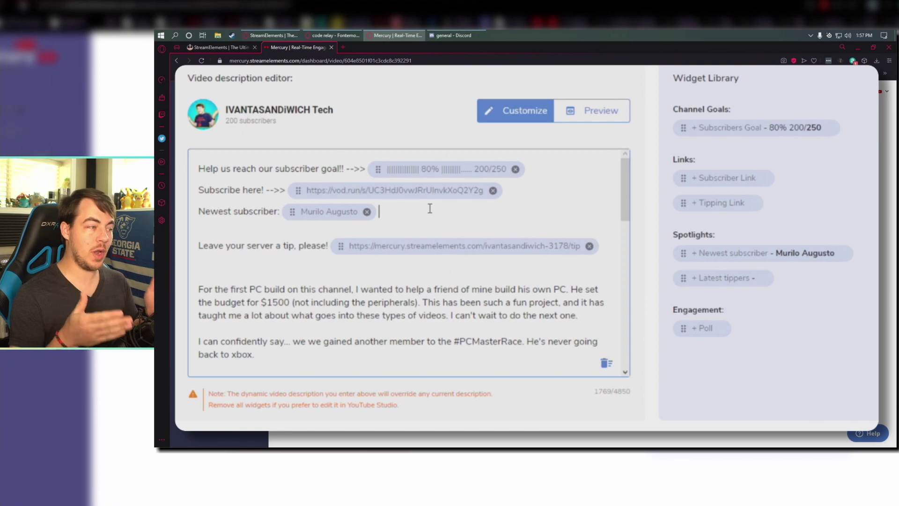
# - Insert the Latest tippers widget below the tip line, follow it with "-Thanks for the tip!", and add two line breaks
pyautogui.moveTo(723, 278); pyautogui.dragTo(356, 260)
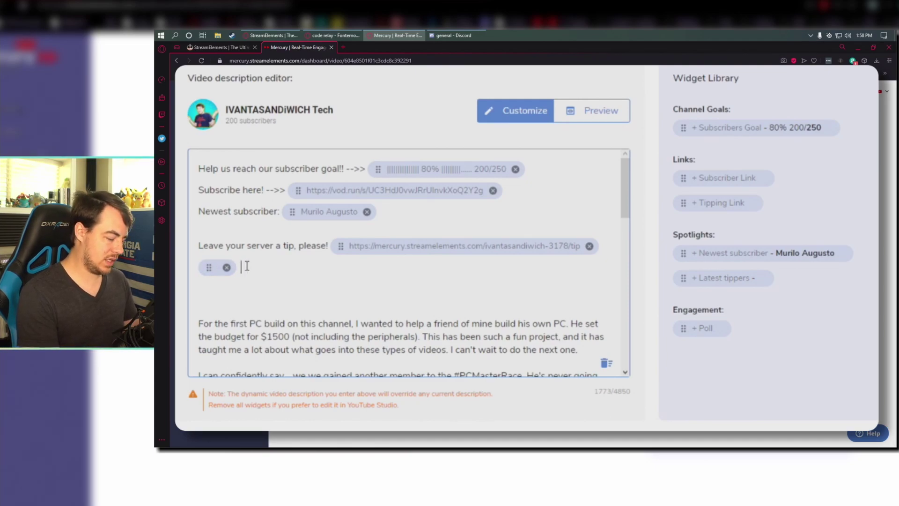
pyautogui.write('fot eh')
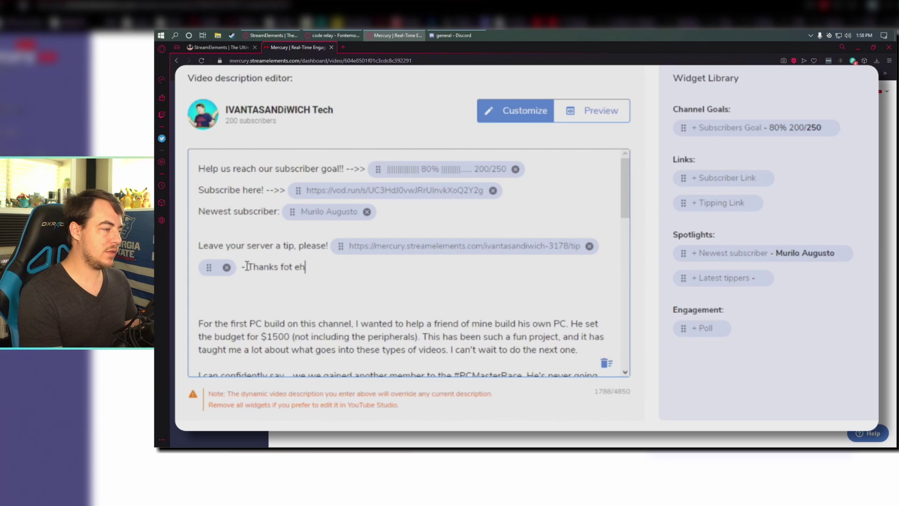
pyautogui.press('BackSpace')
pyautogui.press('BackSpace')
pyautogui.write('r the tip!')
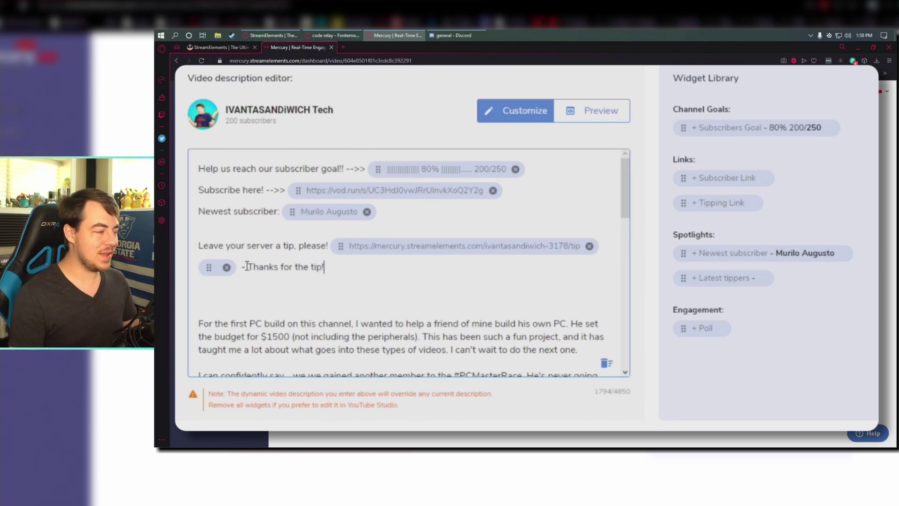
pyautogui.press('Return')
pyautogui.press('Return')
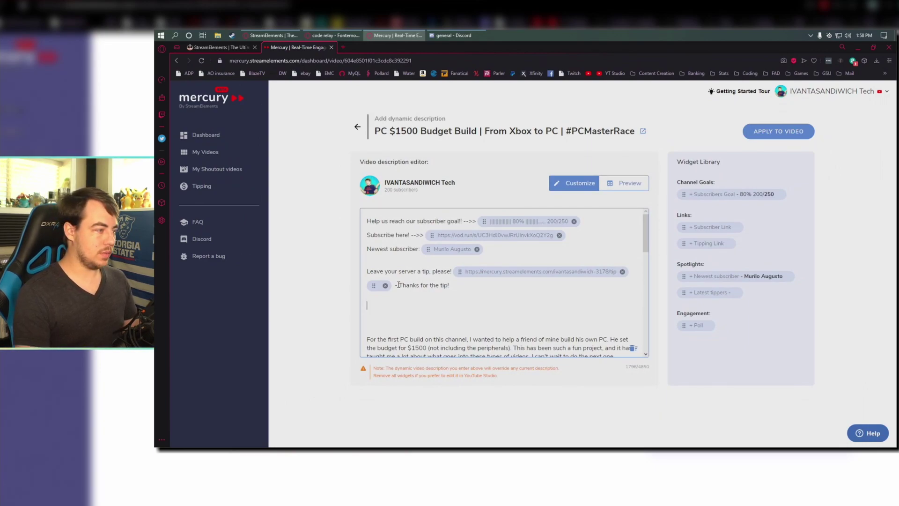
# - Insert a Poll widget below the tip lines asking "Does Sandwich need a hair cut??" with the options "Yes" and "No"
pyautogui.moveTo(700, 326); pyautogui.dragTo(405, 305)
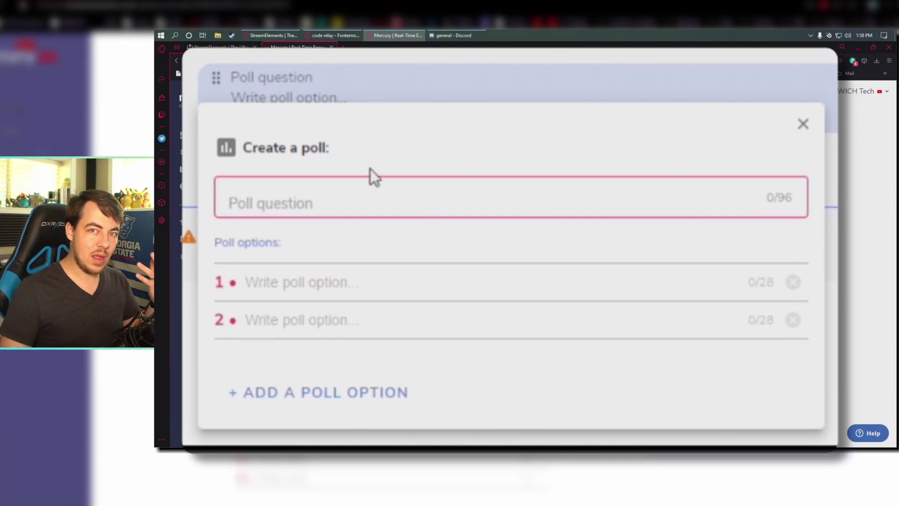
pyautogui.click(344, 198)
pyautogui.click(289, 280)
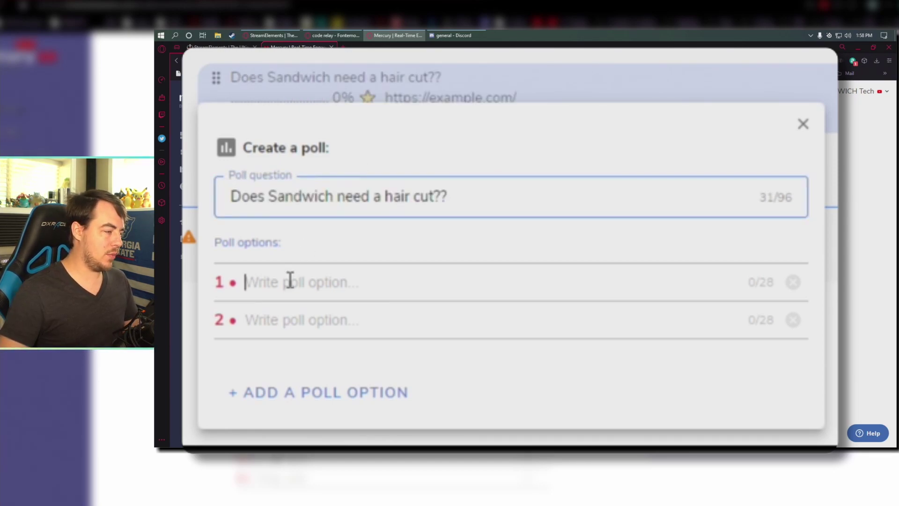
pyautogui.write('Yes')
pyautogui.click(275, 321)
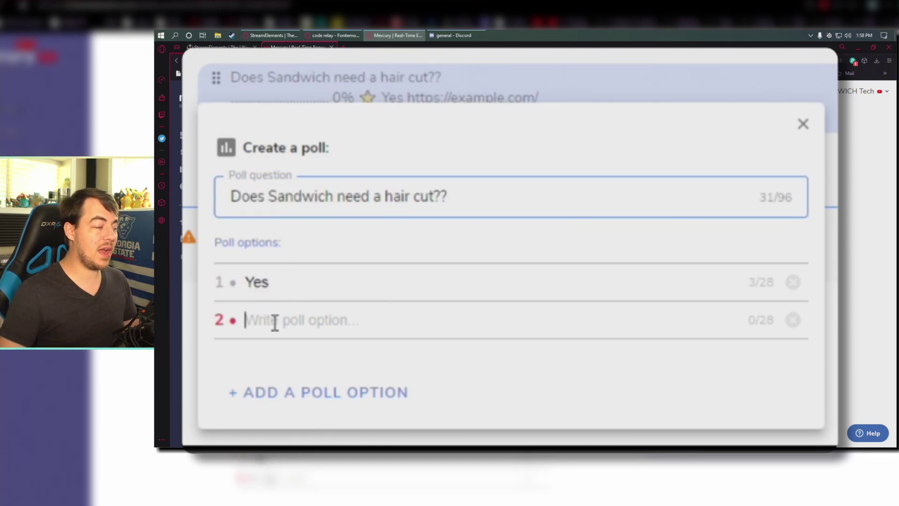
pyautogui.write('NO')
pyautogui.press('BackSpace')
pyautogui.write('o')
pyautogui.click(270, 394)
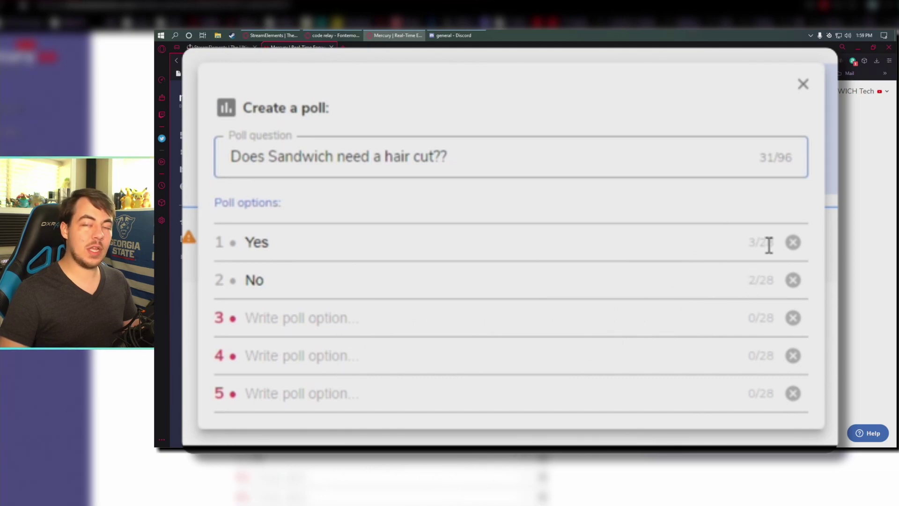
pyautogui.click(803, 127)
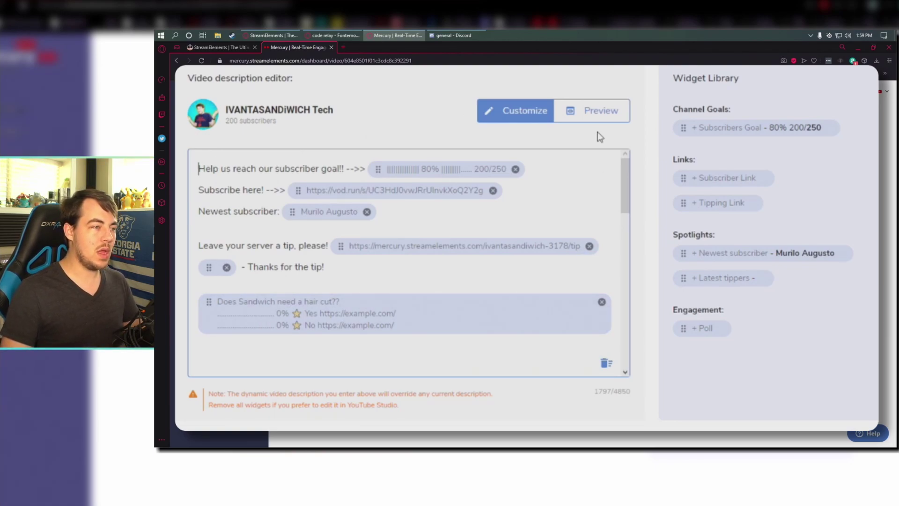
# - Preview the finished dynamic description and apply it to the video
pyautogui.click(583, 117)
pyautogui.click(264, 191)
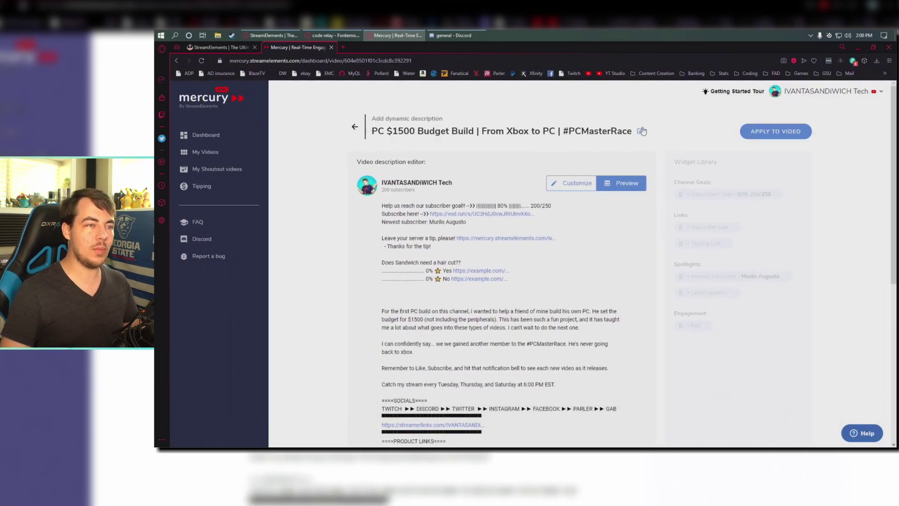
pyautogui.click(775, 131)
# - Open the PC $1500 Budget Build video on the YouTube channel and expand its full description
pyautogui.scroll(-3, 554, 179)
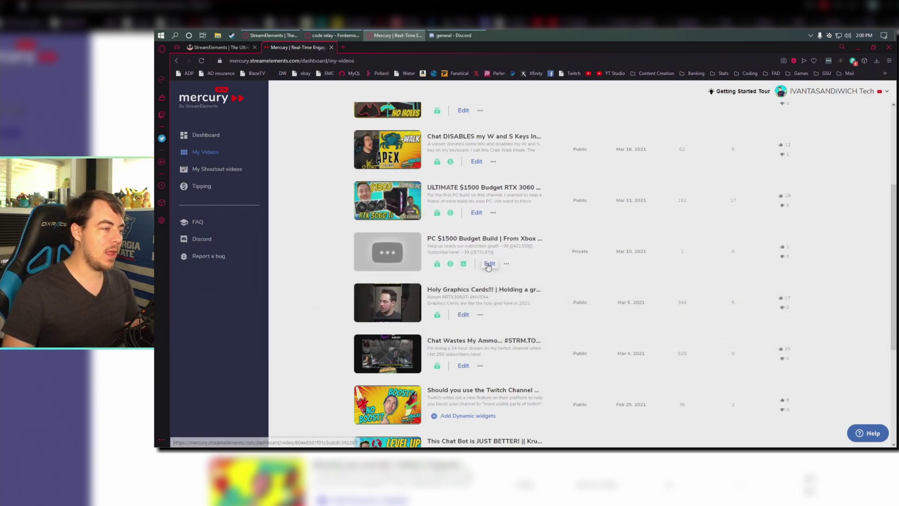
pyautogui.click(506, 263)
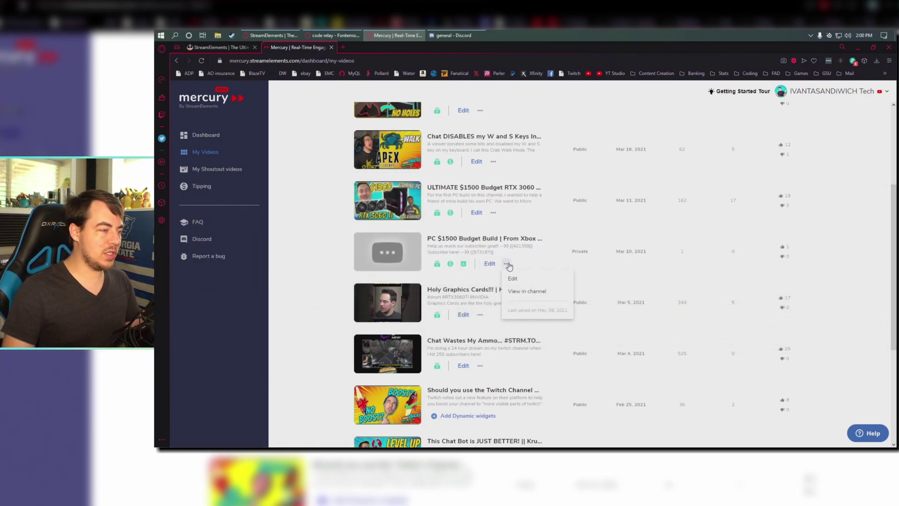
pyautogui.click(518, 292)
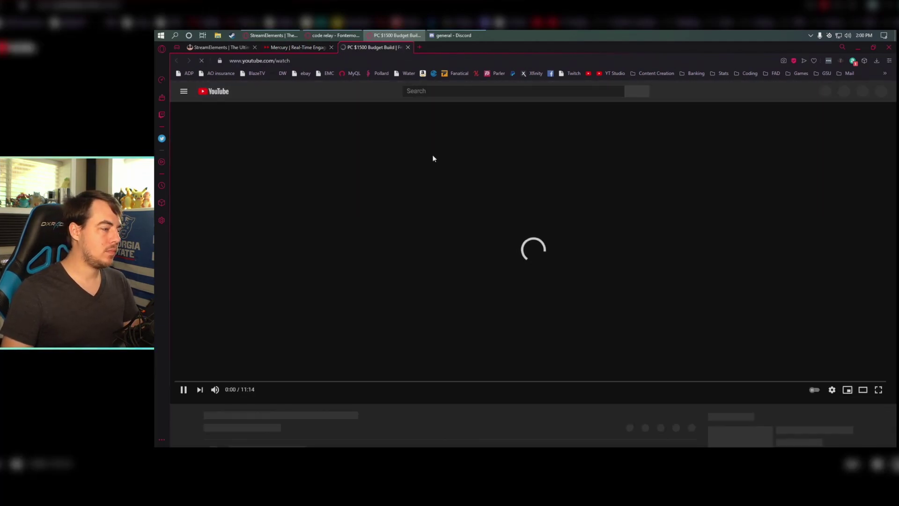
pyautogui.scroll(-5, 542, 278)
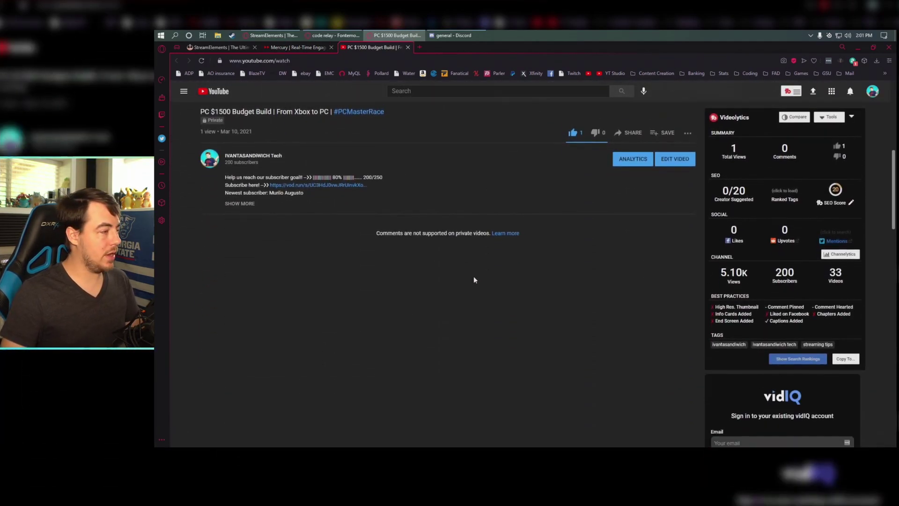
pyautogui.click(244, 197)
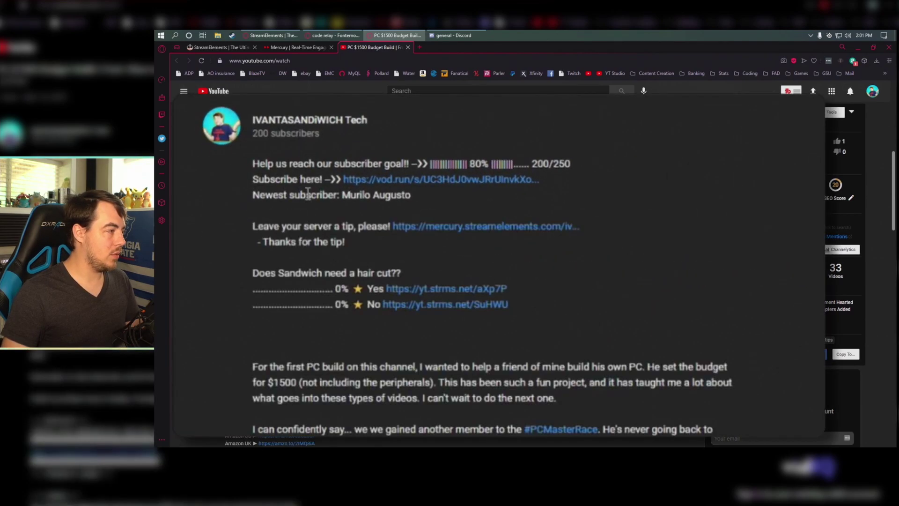
# - Examine the subscriber goal bar, newest subscriber and tipping link in the published description
pyautogui.moveTo(429, 164); pyautogui.dragTo(530, 163)
pyautogui.click(473, 208)
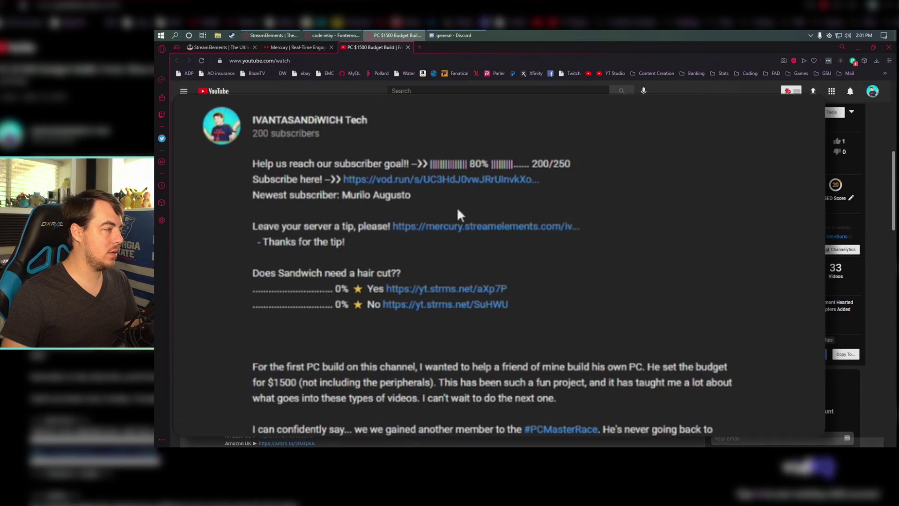
pyautogui.moveTo(340, 194); pyautogui.dragTo(411, 196)
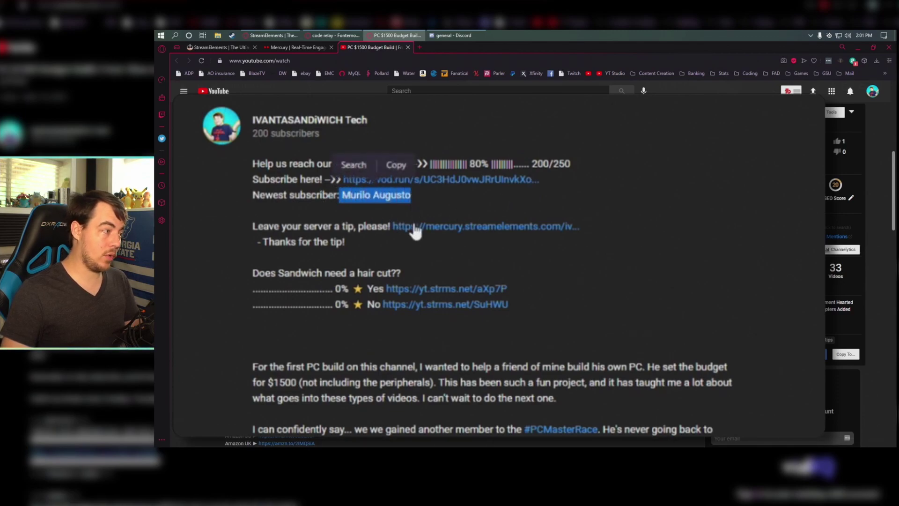
pyautogui.moveTo(393, 227); pyautogui.dragTo(576, 227)
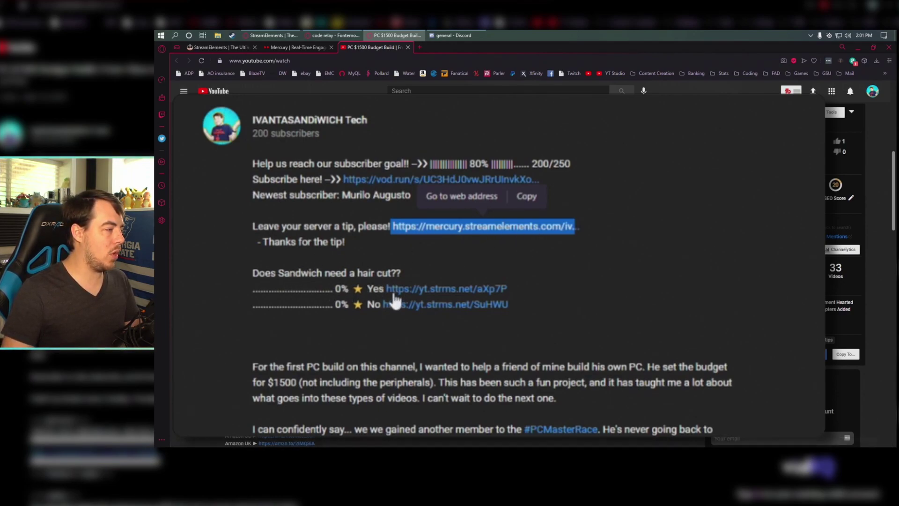
# - Vote "Yes" through the poll link in the video description, and try to vote a second time
pyautogui.click(330, 189)
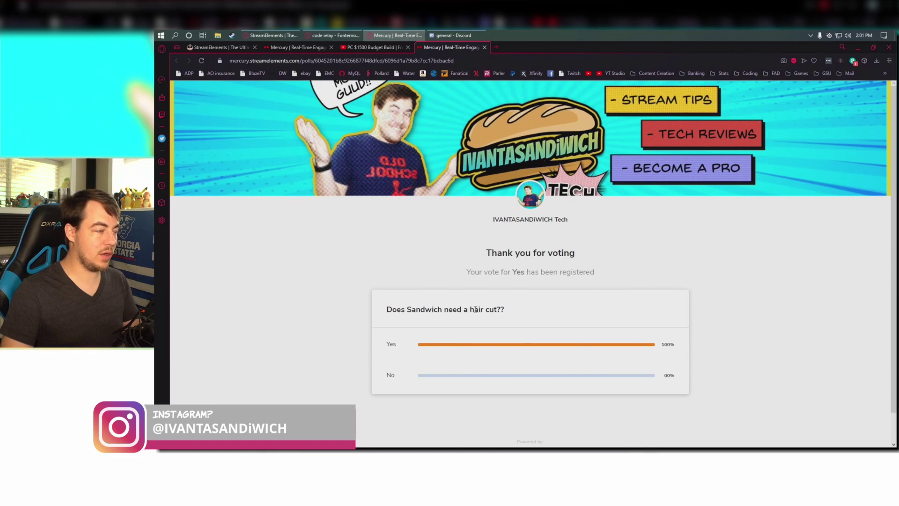
pyautogui.moveTo(482, 276); pyautogui.dragTo(609, 274)
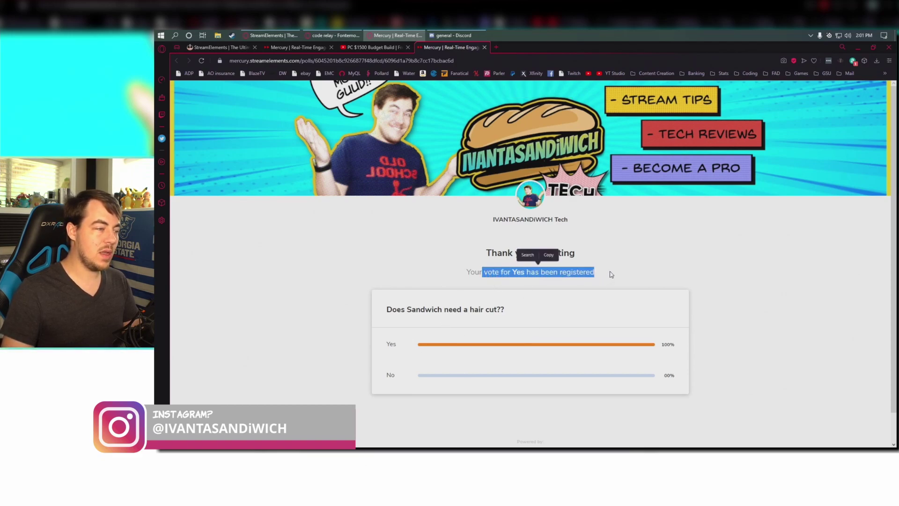
pyautogui.click(372, 47)
pyautogui.click(312, 235)
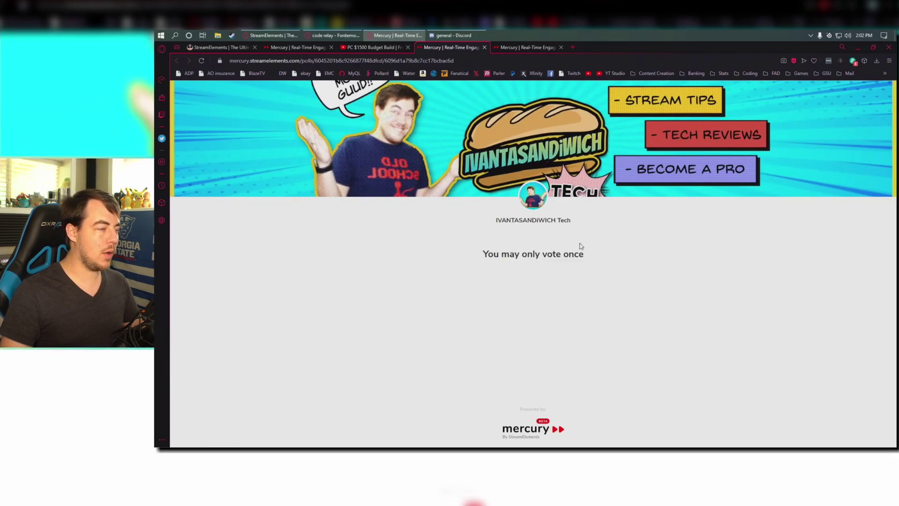
# - Close both voting pages and examine the poll's "Yes" result bar in the video description
pyautogui.click(485, 47)
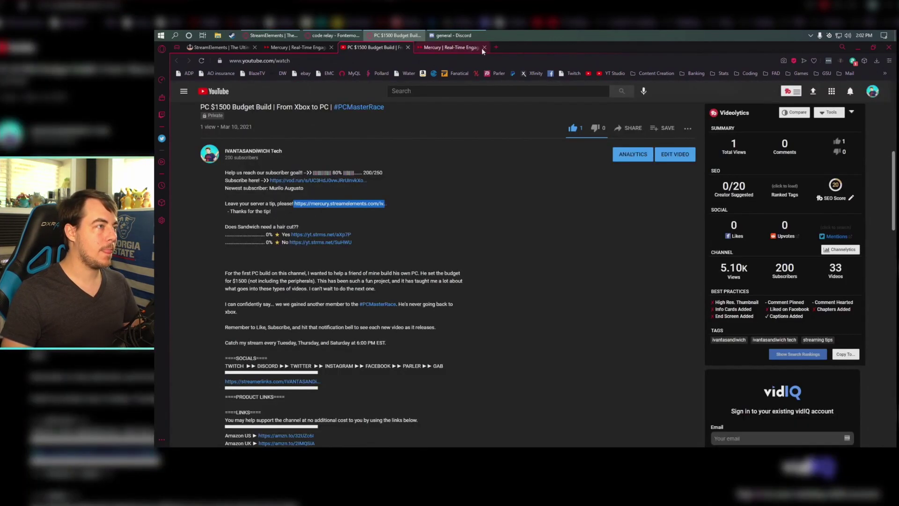
pyautogui.click(484, 48)
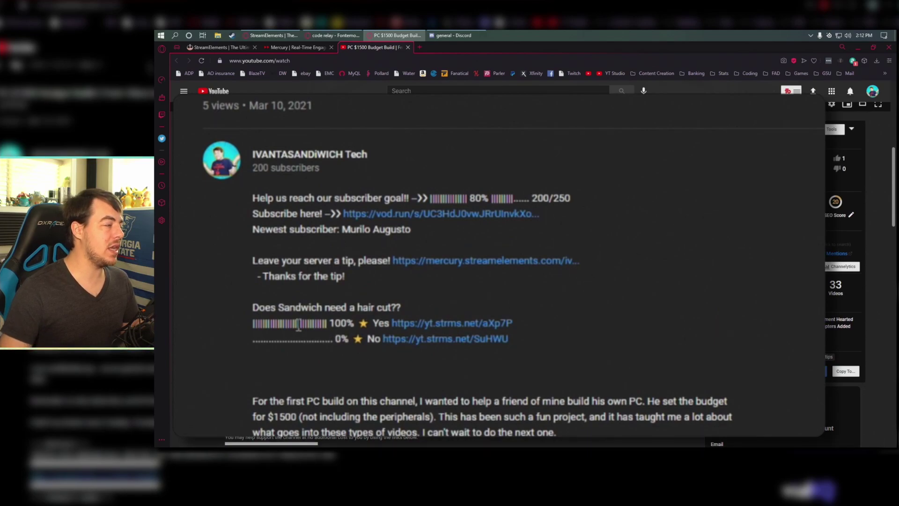
pyautogui.moveTo(245, 335); pyautogui.dragTo(363, 330)
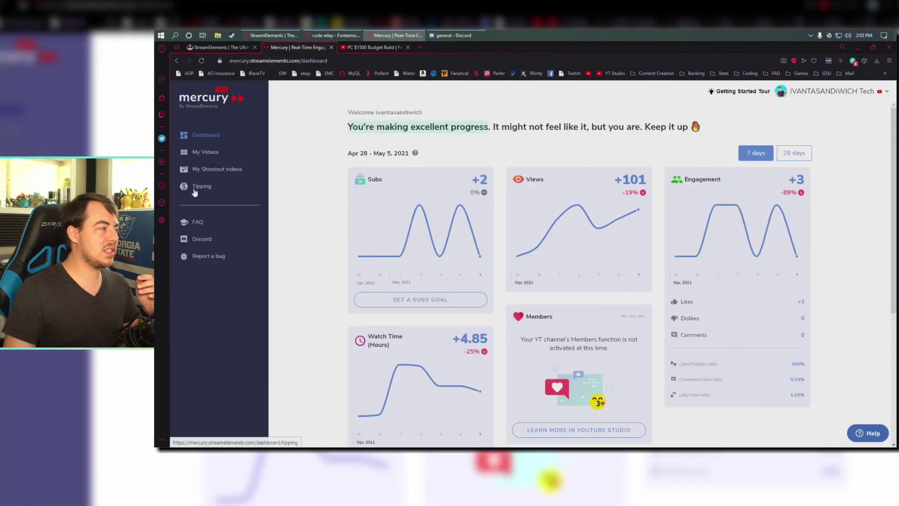
# - Open Mercury's Tipping settings and examine the welcome message and the thank you message with its {user} variable
pyautogui.click(196, 187)
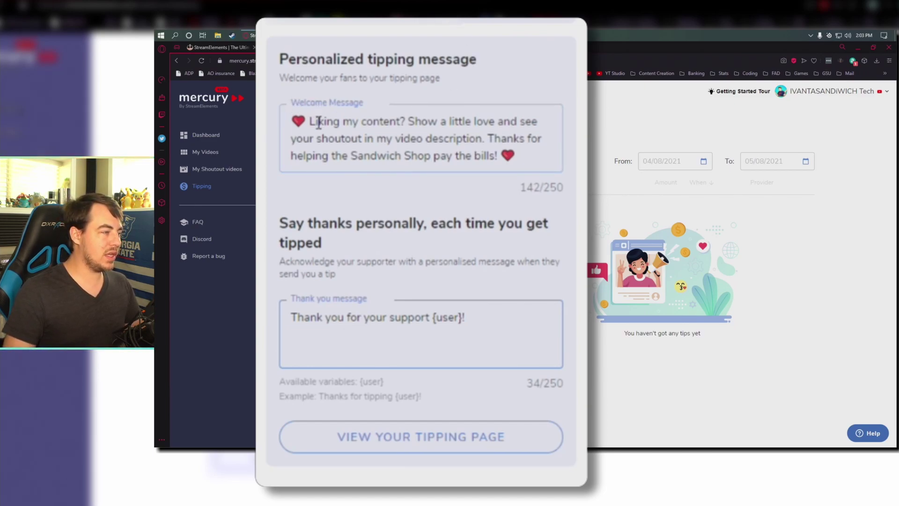
pyautogui.moveTo(293, 122); pyautogui.dragTo(554, 171)
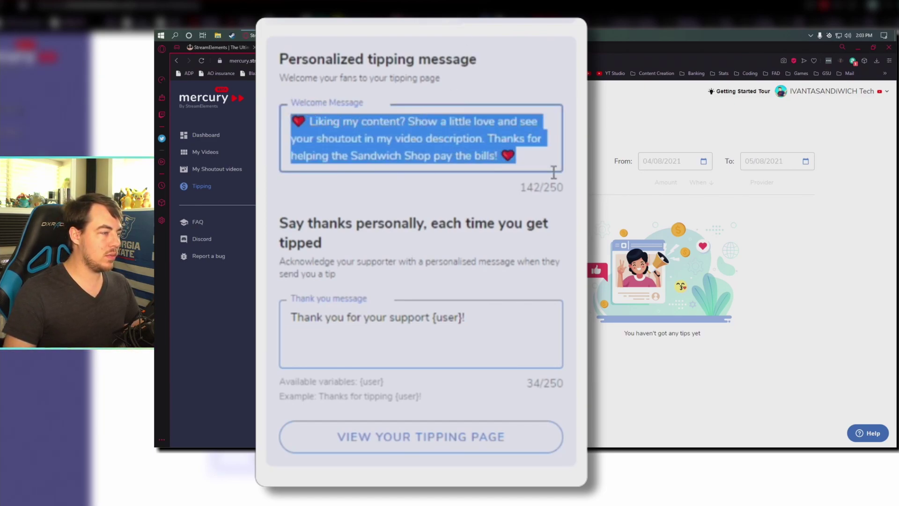
pyautogui.click(535, 158)
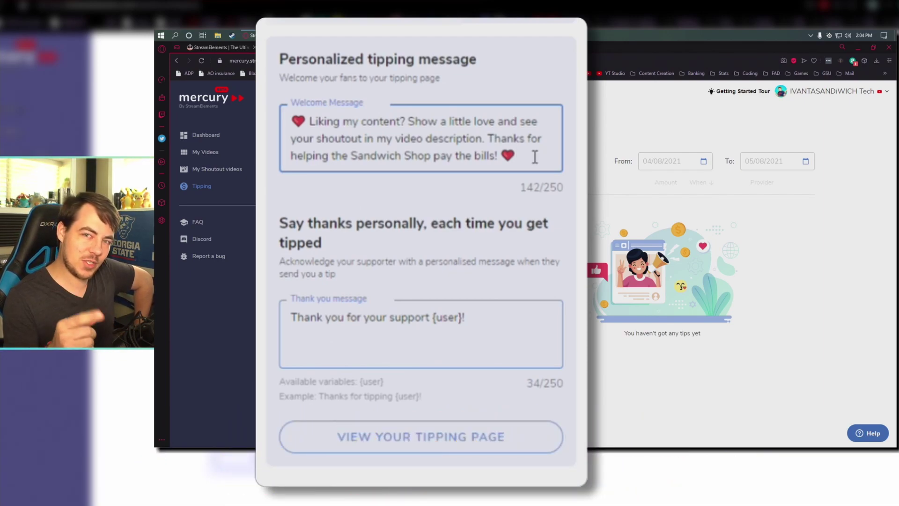
pyautogui.click(488, 320)
pyautogui.moveTo(489, 320); pyautogui.dragTo(274, 320)
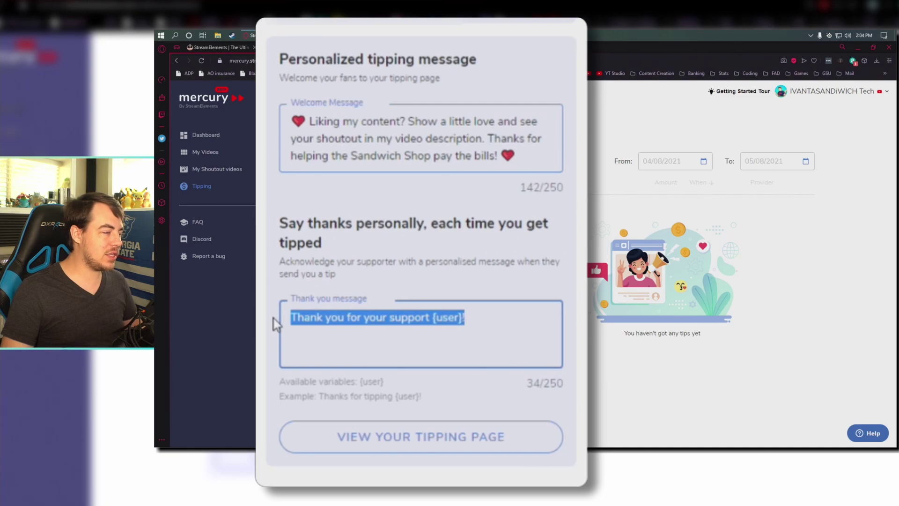
pyautogui.click(474, 325)
pyautogui.moveTo(433, 320); pyautogui.dragTo(464, 319)
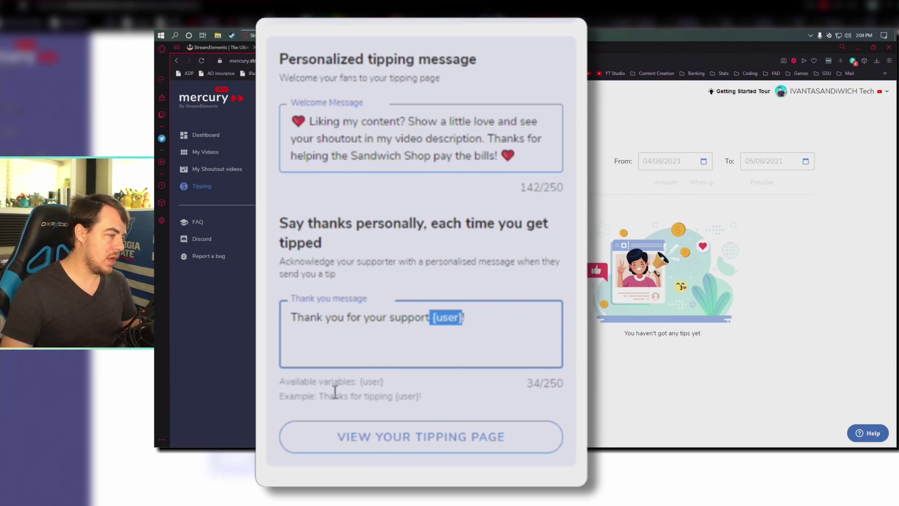
# - View the public tipping page and examine its name, anonymity and PayPal amount fields
pyautogui.click(438, 452)
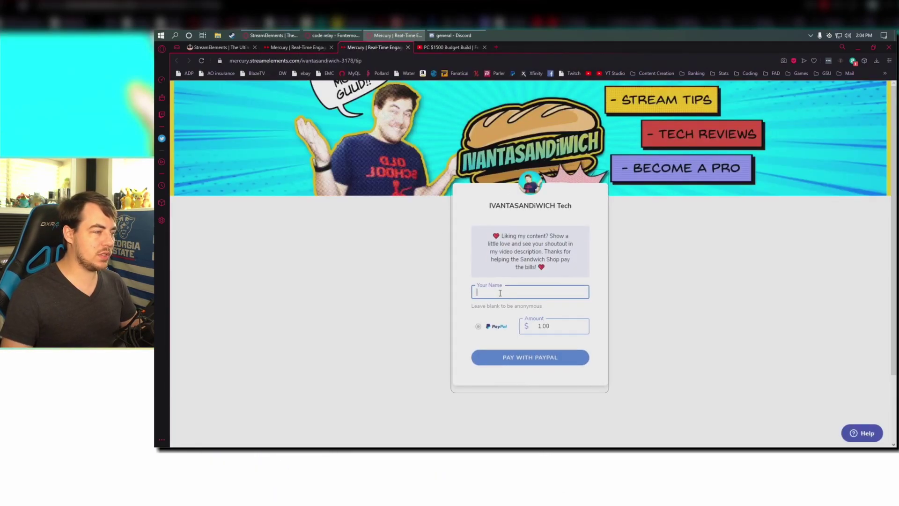
pyautogui.moveTo(472, 306); pyautogui.dragTo(561, 309)
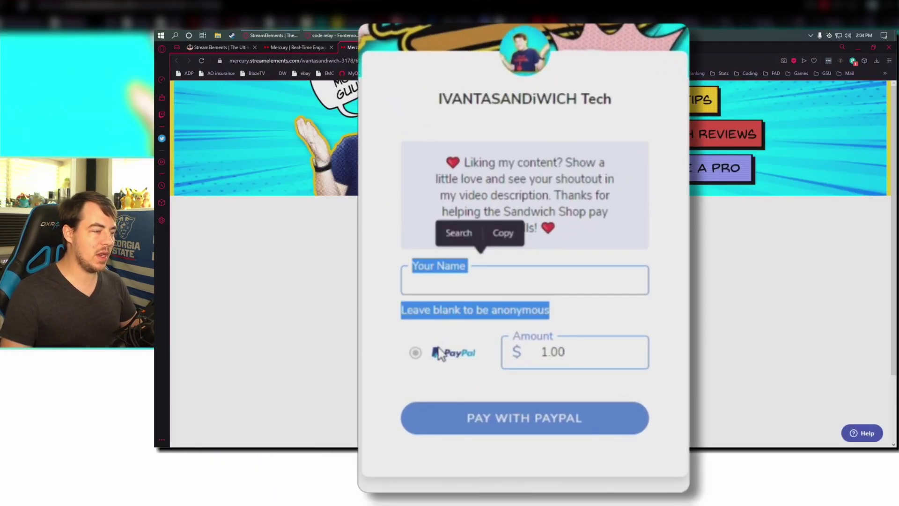
pyautogui.click(553, 352)
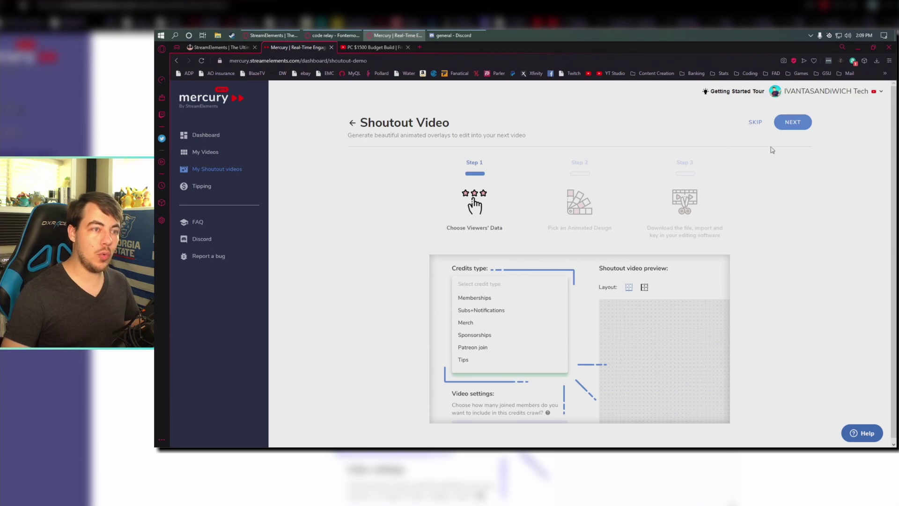
# - Go through the three-step Shoutout Video introduction and start the shoutout creator
pyautogui.click(795, 122)
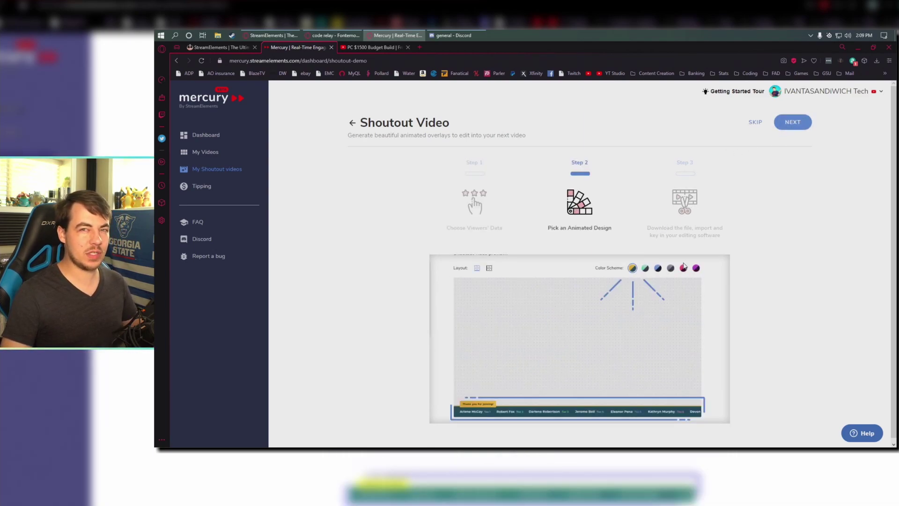
pyautogui.click(793, 122)
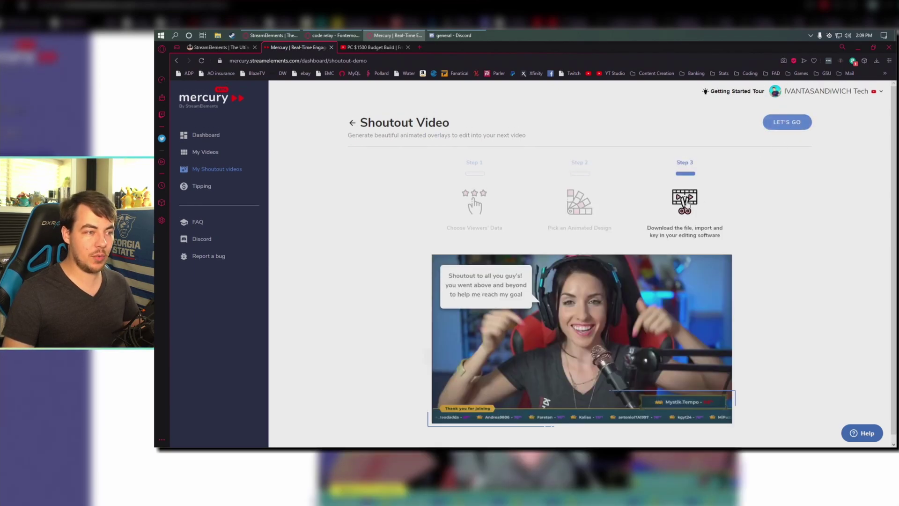
pyautogui.click(786, 122)
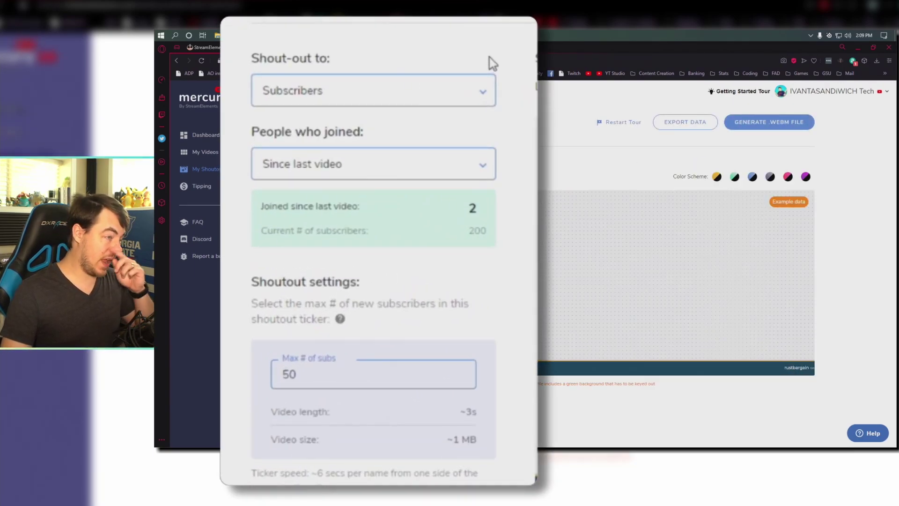
# - Set the shout-out to Subscribers and limit it to people who joined in the past month
pyautogui.click(485, 94)
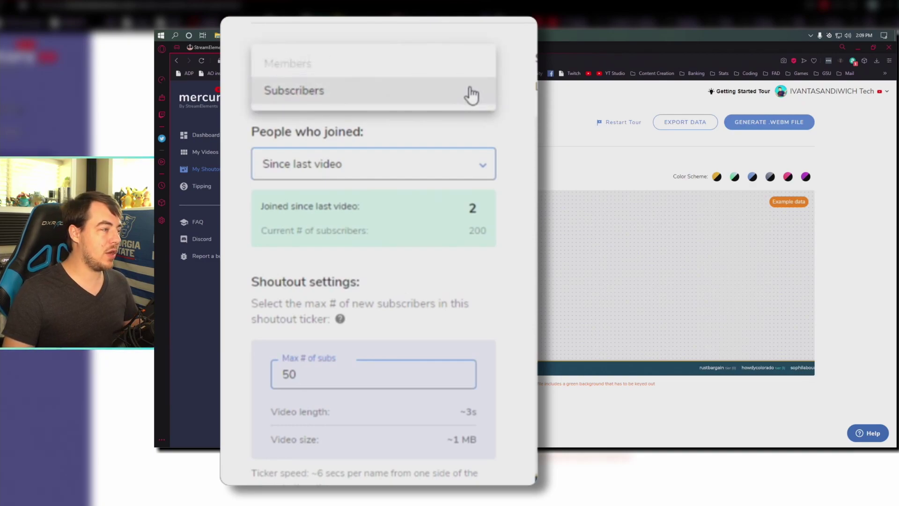
pyautogui.click(297, 91)
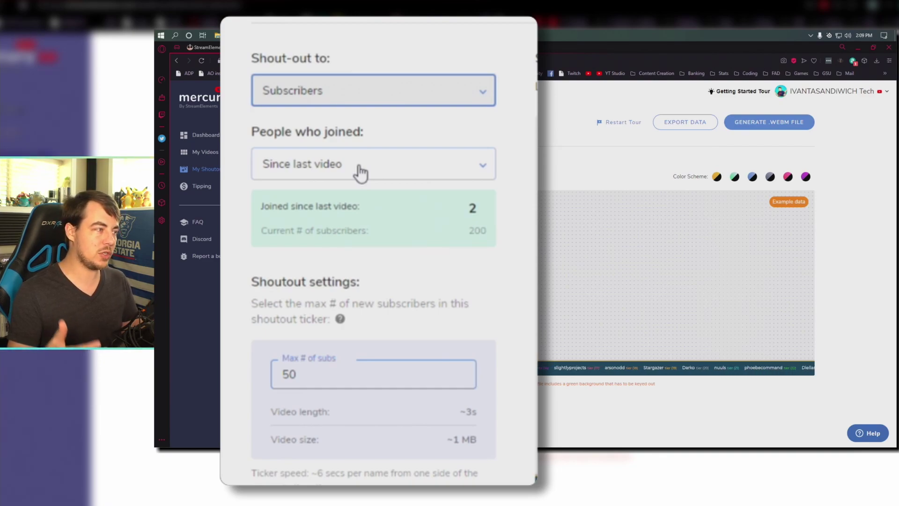
pyautogui.click(361, 173)
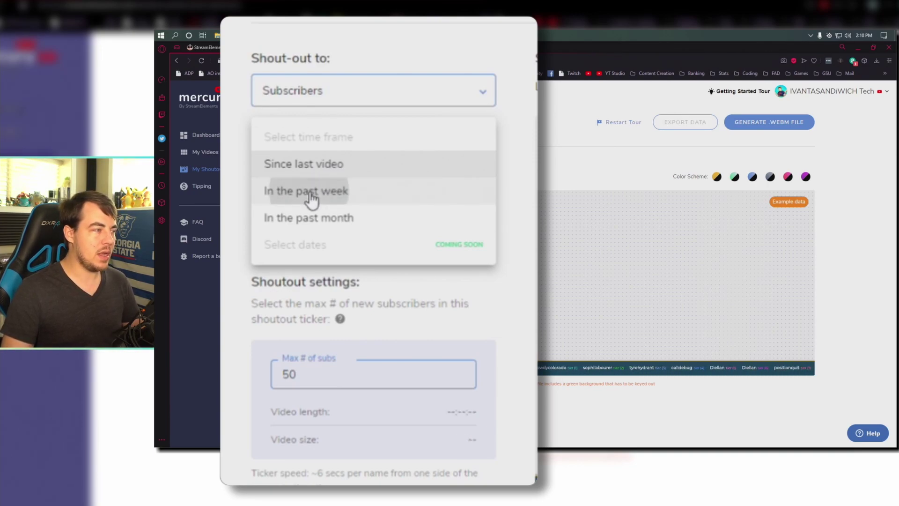
pyautogui.click(312, 192)
pyautogui.click(352, 164)
pyautogui.click(305, 192)
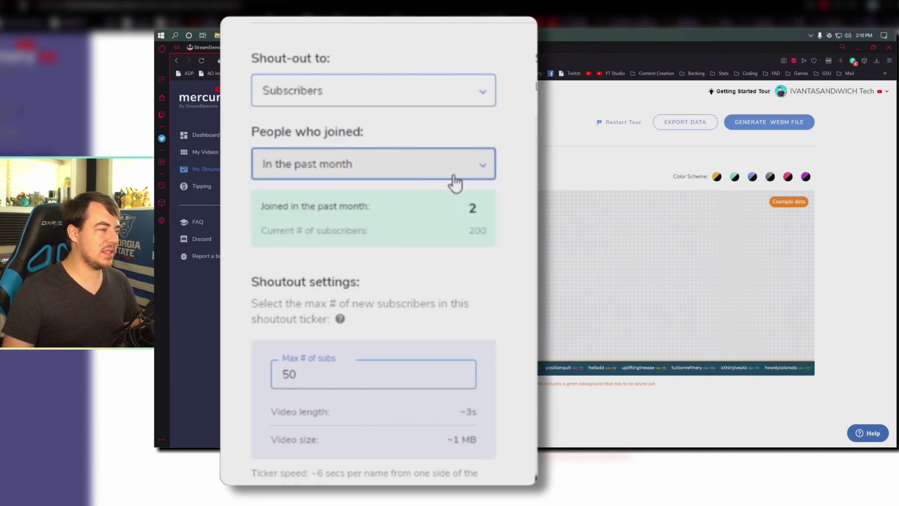
# - Limit the shout-out to people who joined since the last video and select the maximum number of subs value for review
pyautogui.click(388, 165)
pyautogui.click(311, 108)
pyautogui.doubleClick(474, 206)
pyautogui.click(493, 193)
pyautogui.click(311, 378)
pyautogui.moveTo(311, 377); pyautogui.dragTo(259, 381)
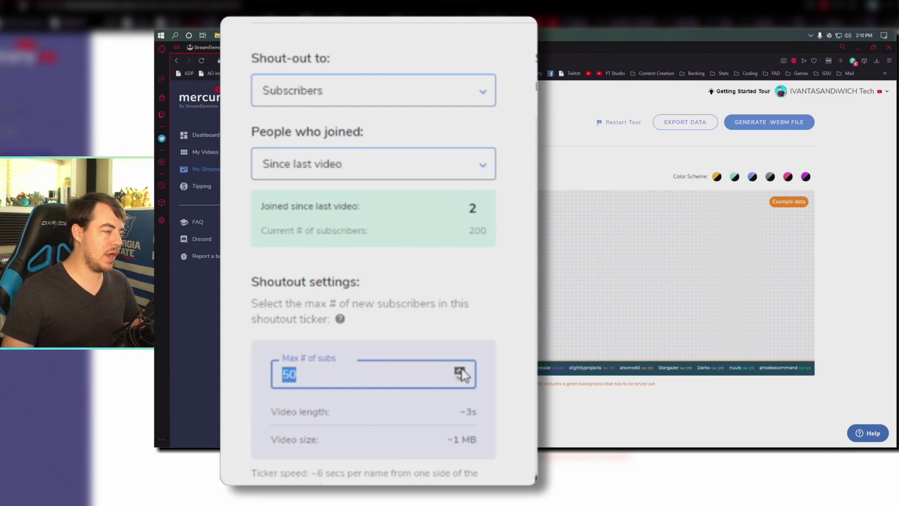
pyautogui.click(435, 287)
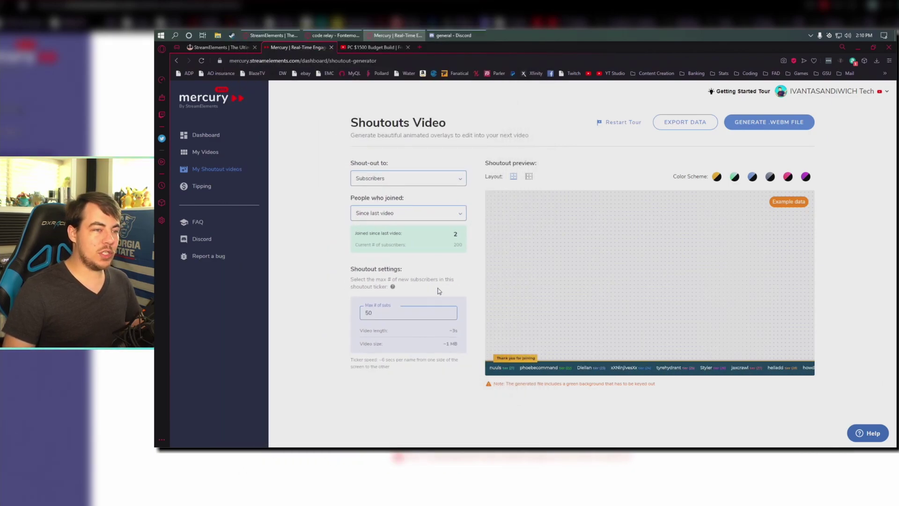
pyautogui.click(410, 310)
# - Try different color schemes on the shoutout preview, choosing the vertical sidebar layout with the green and black scheme
pyautogui.click(738, 183)
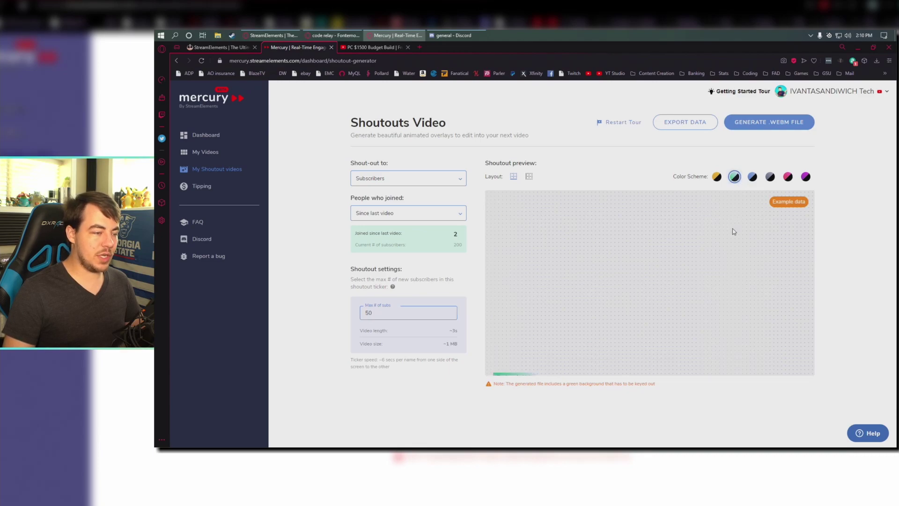
pyautogui.click(751, 180)
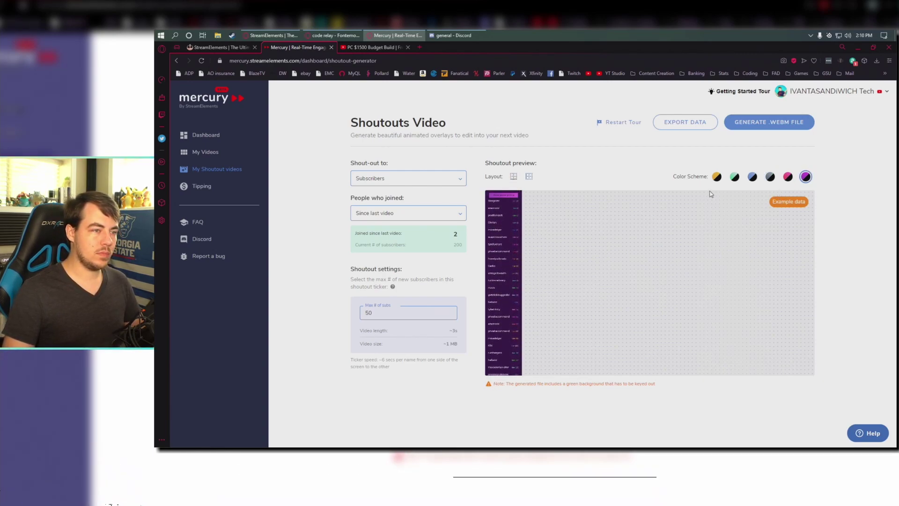
pyautogui.click(735, 178)
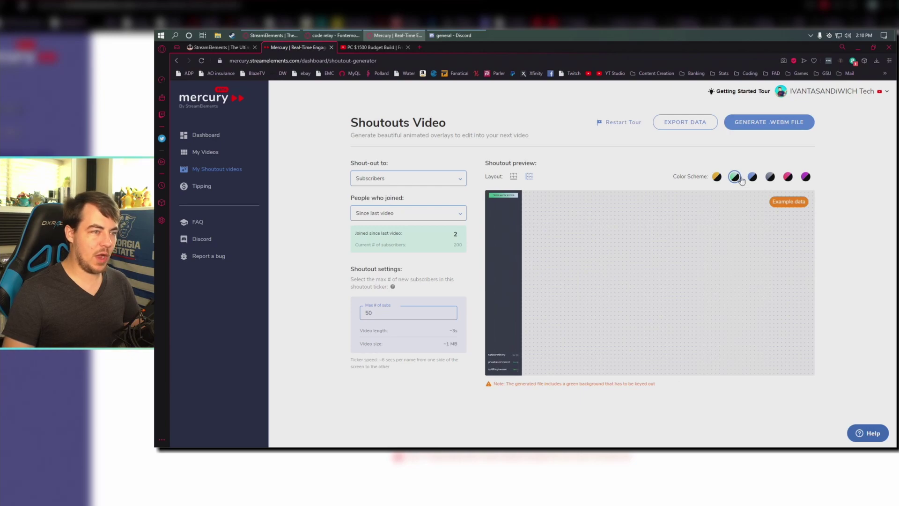
# - Generate the shoutout's .webm file and confirm its generation and download
pyautogui.click(760, 123)
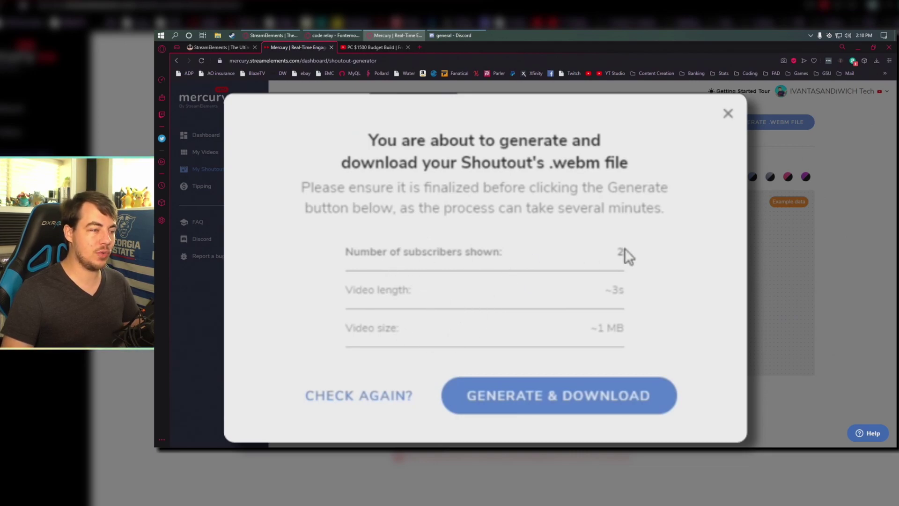
pyautogui.click(526, 398)
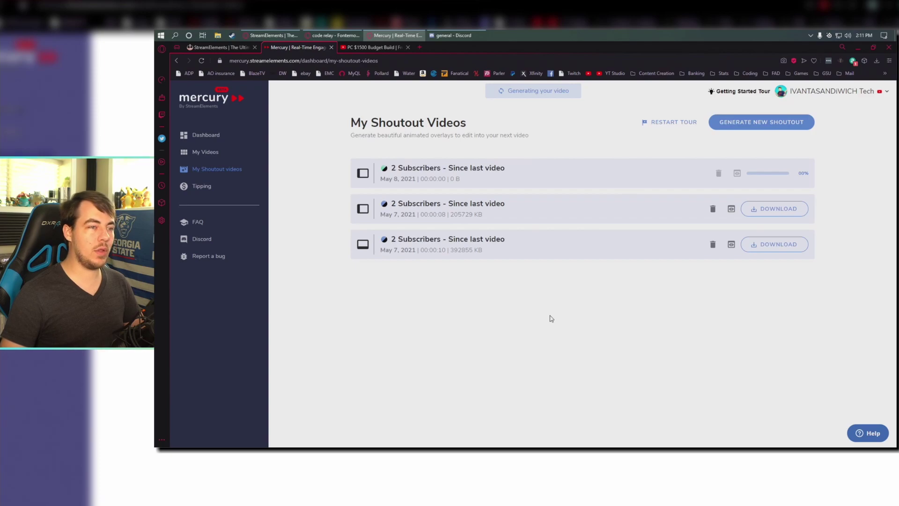